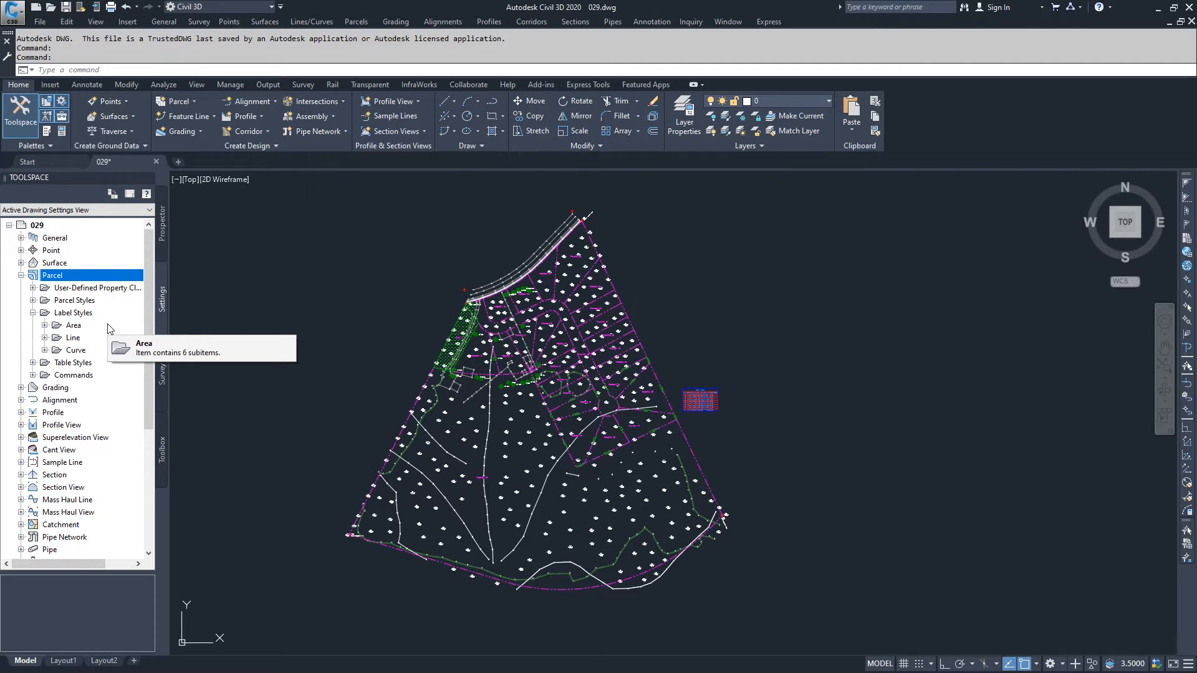
Expand the Area label styles under the Parcel settings
click(45, 325)
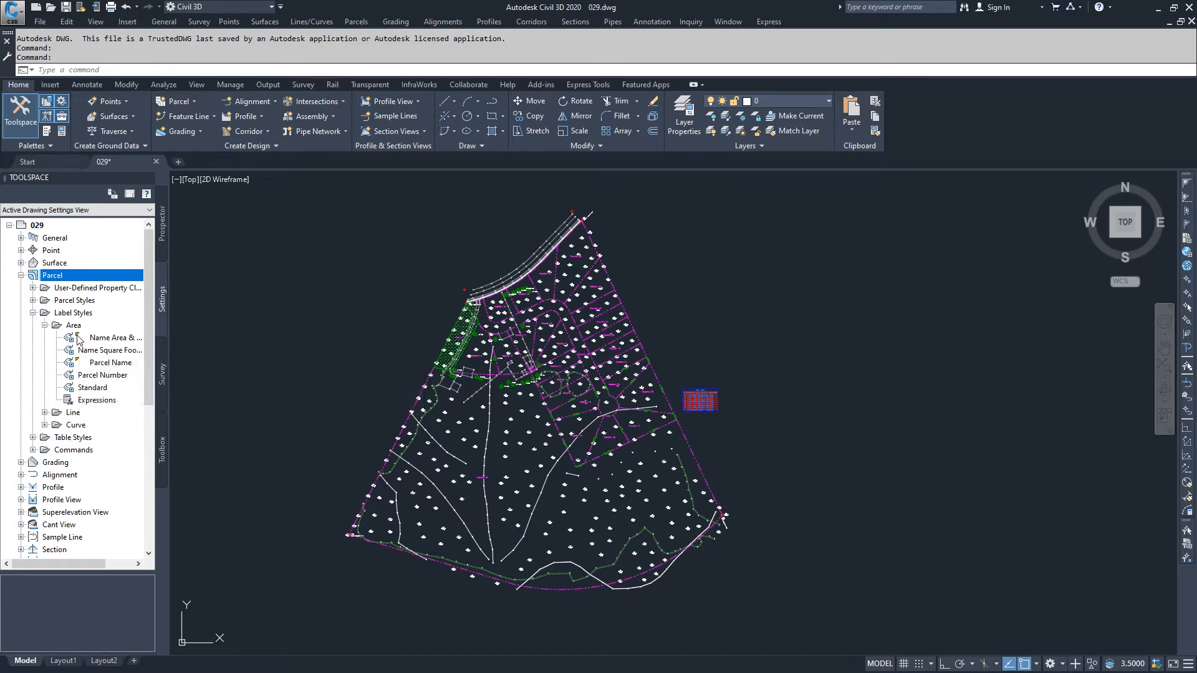
click(98, 366)
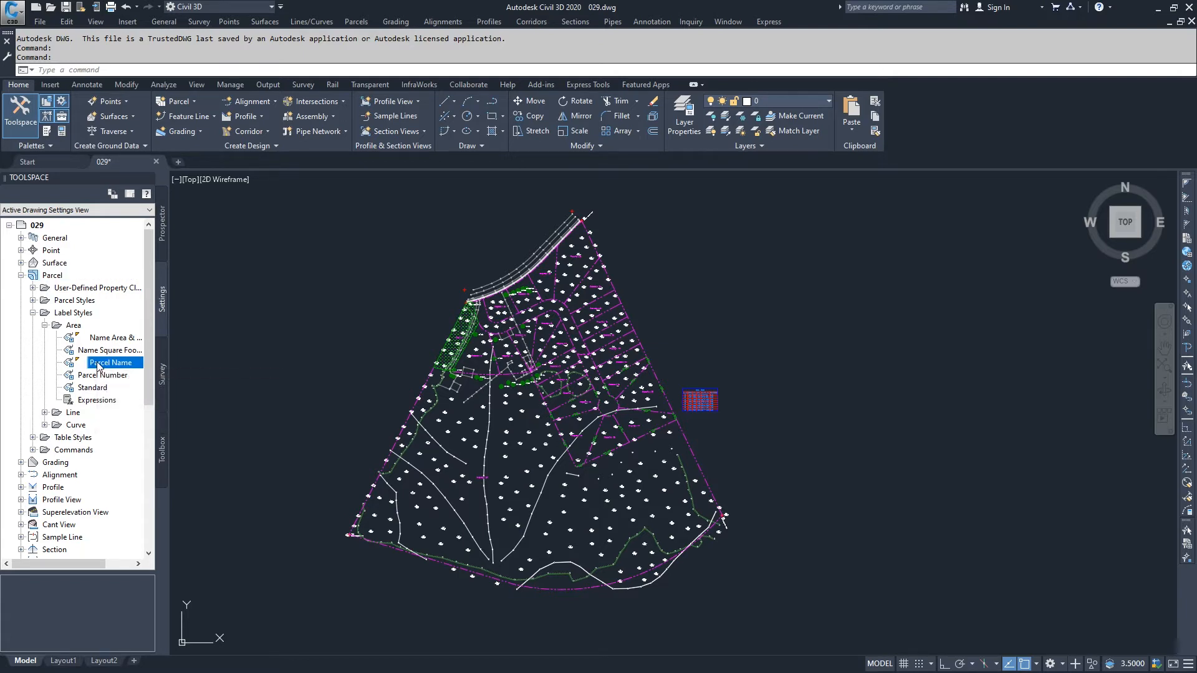
right_click(98, 366)
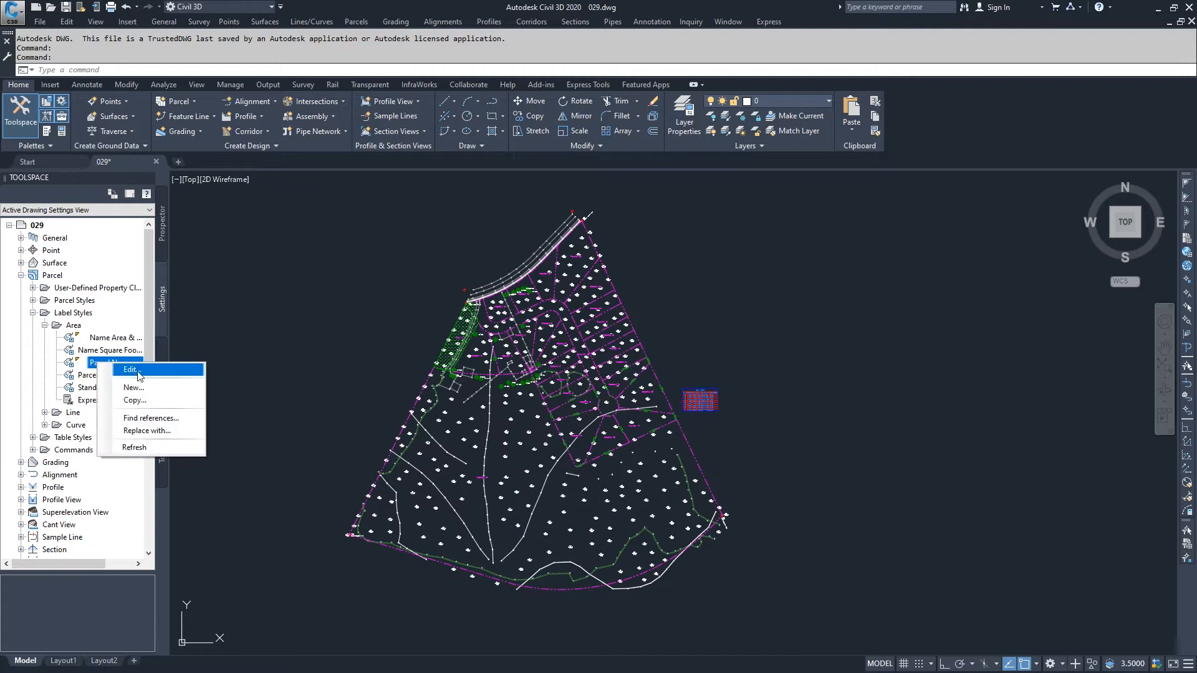
click(52, 360)
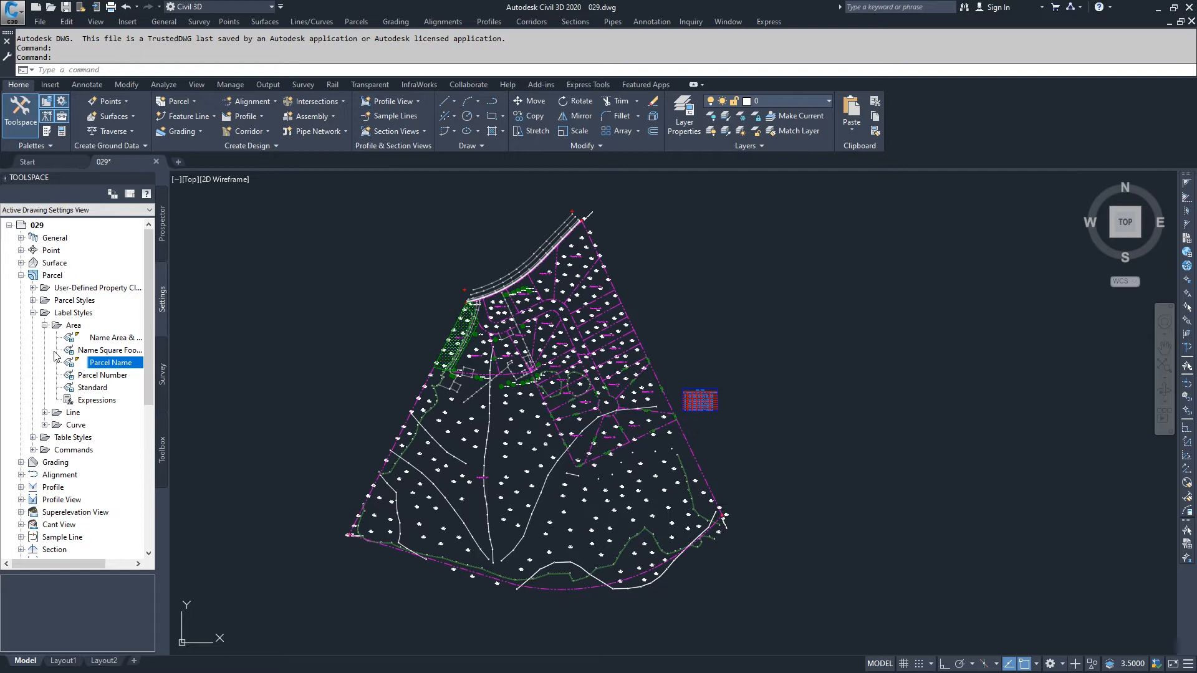
mouse_move(102, 367)
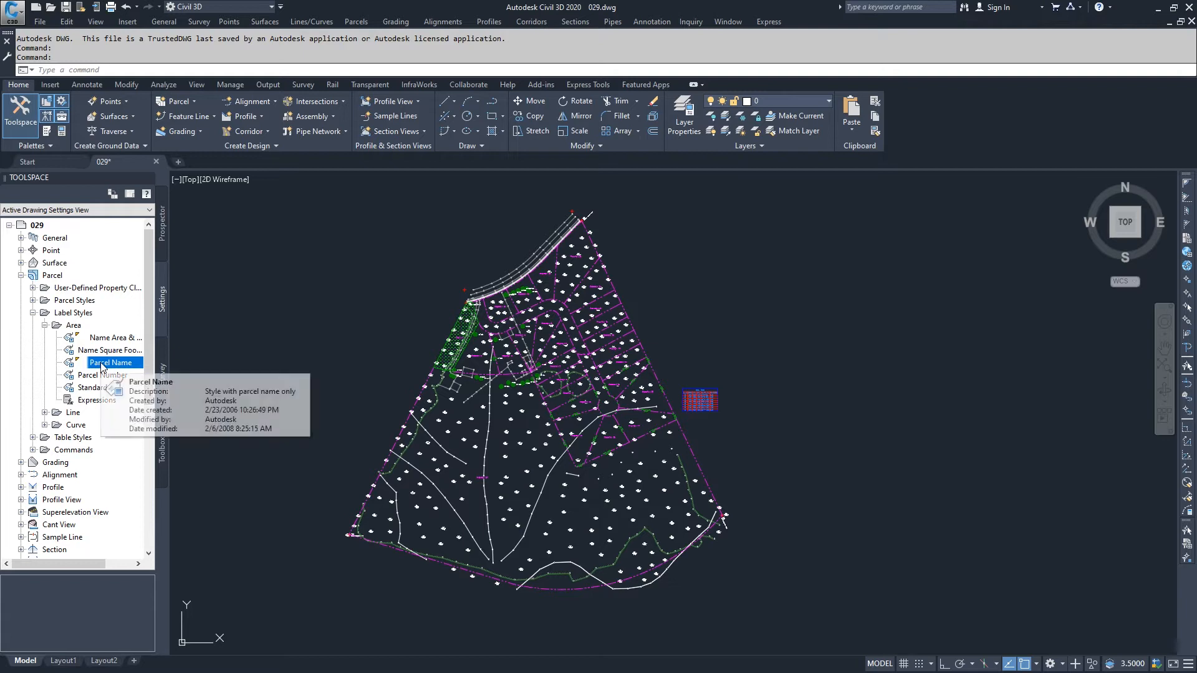
click(73, 327)
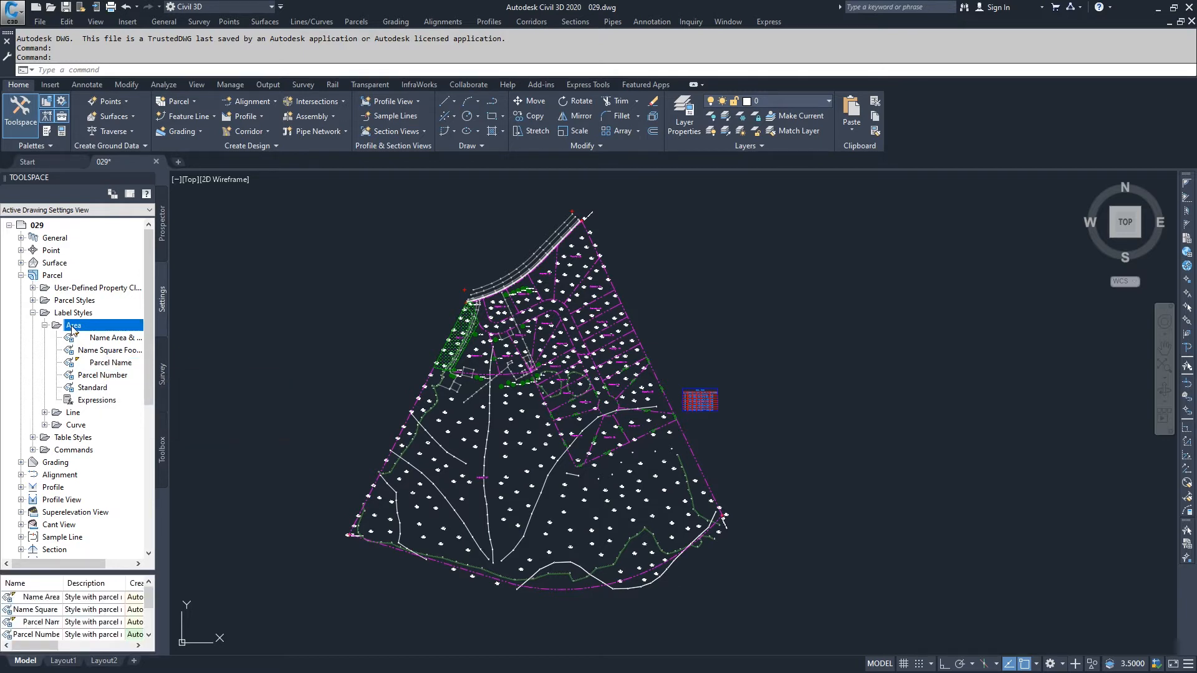
right_click(73, 330)
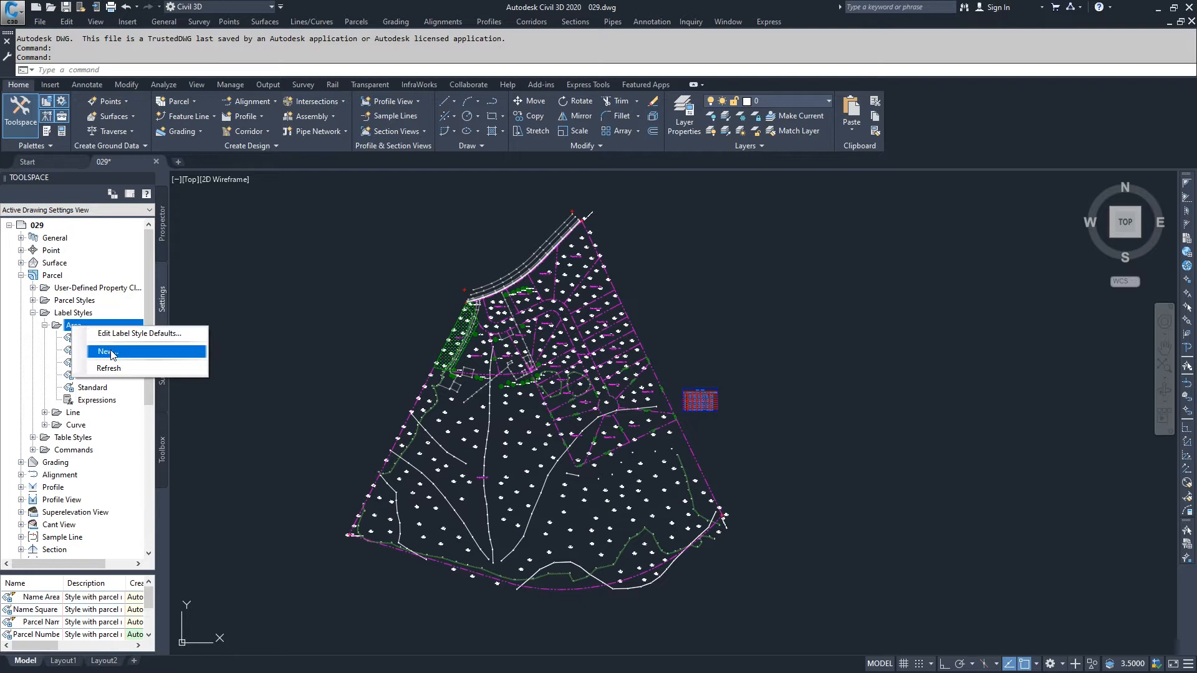
click(46, 367)
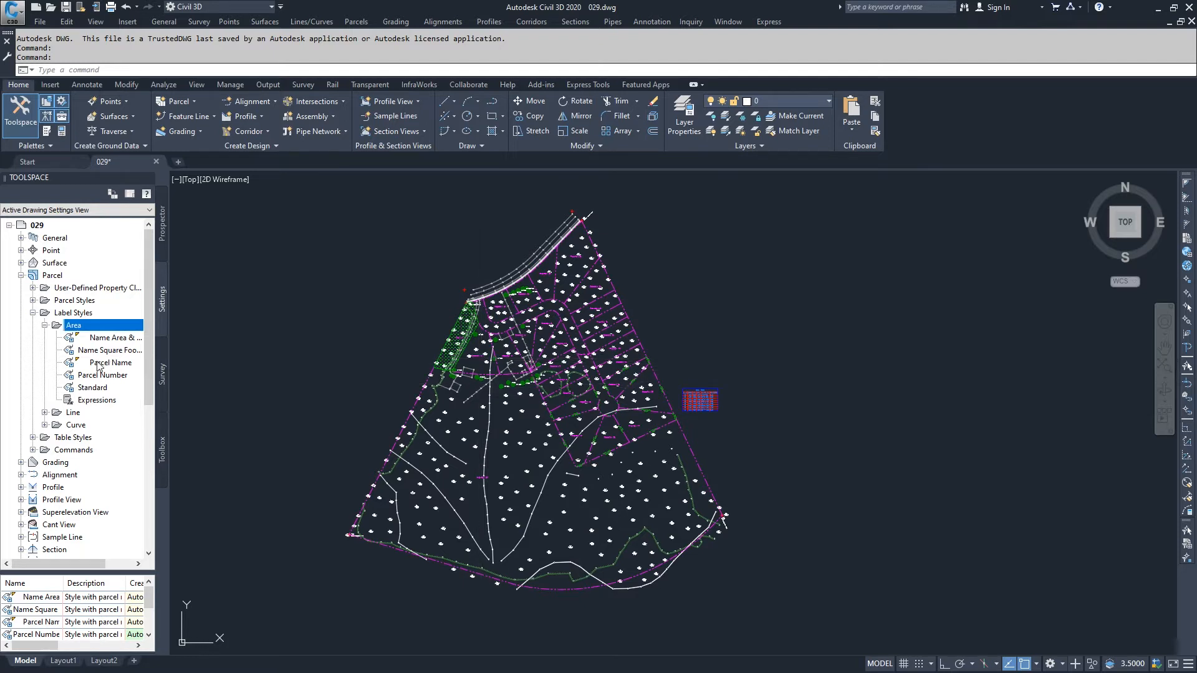
Create a copy of the Parcel Name area label style and open it for editing
mouse_move(97, 367)
click(98, 365)
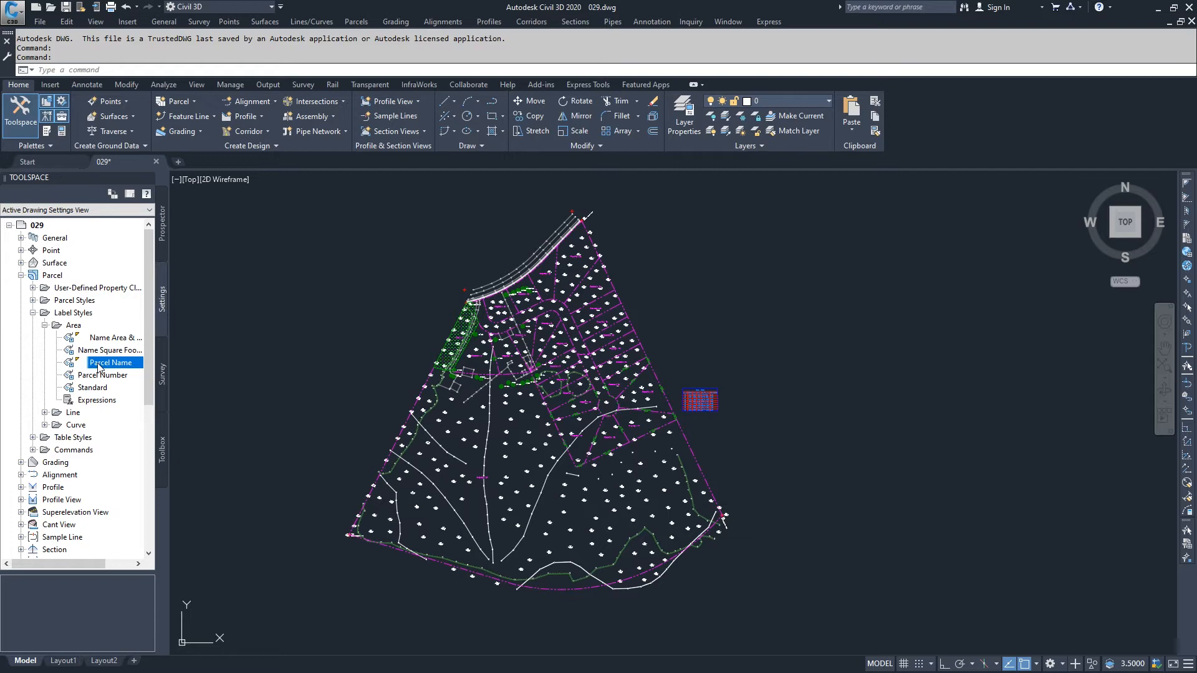
right_click(98, 367)
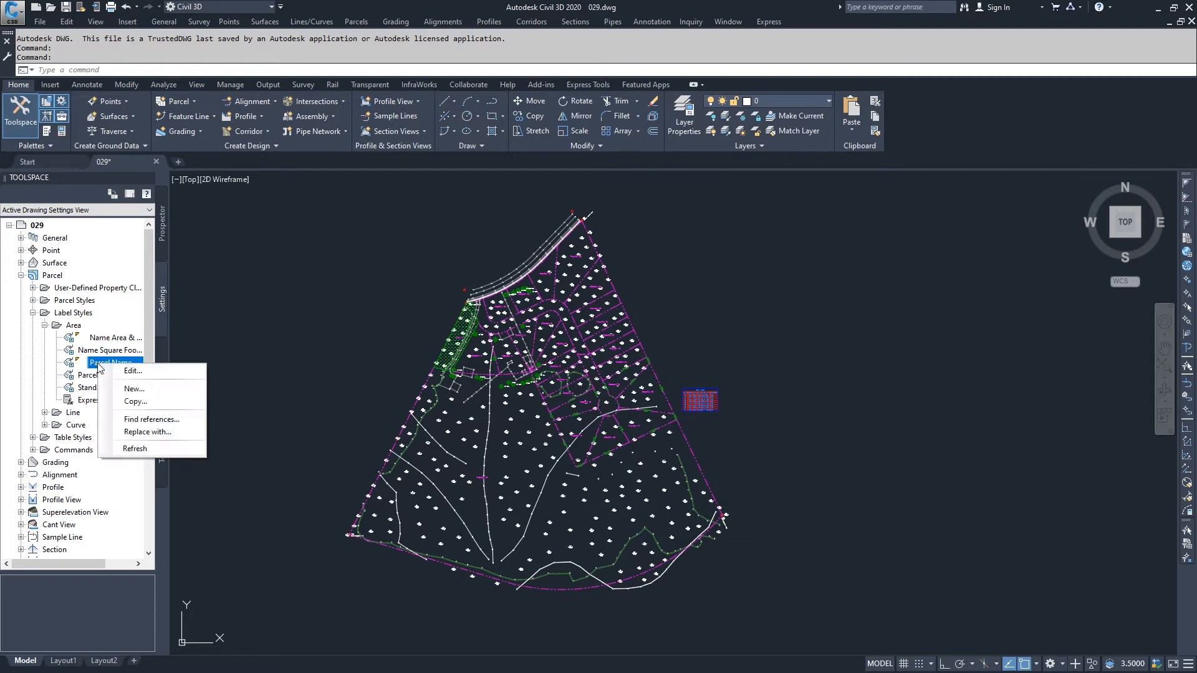
click(137, 404)
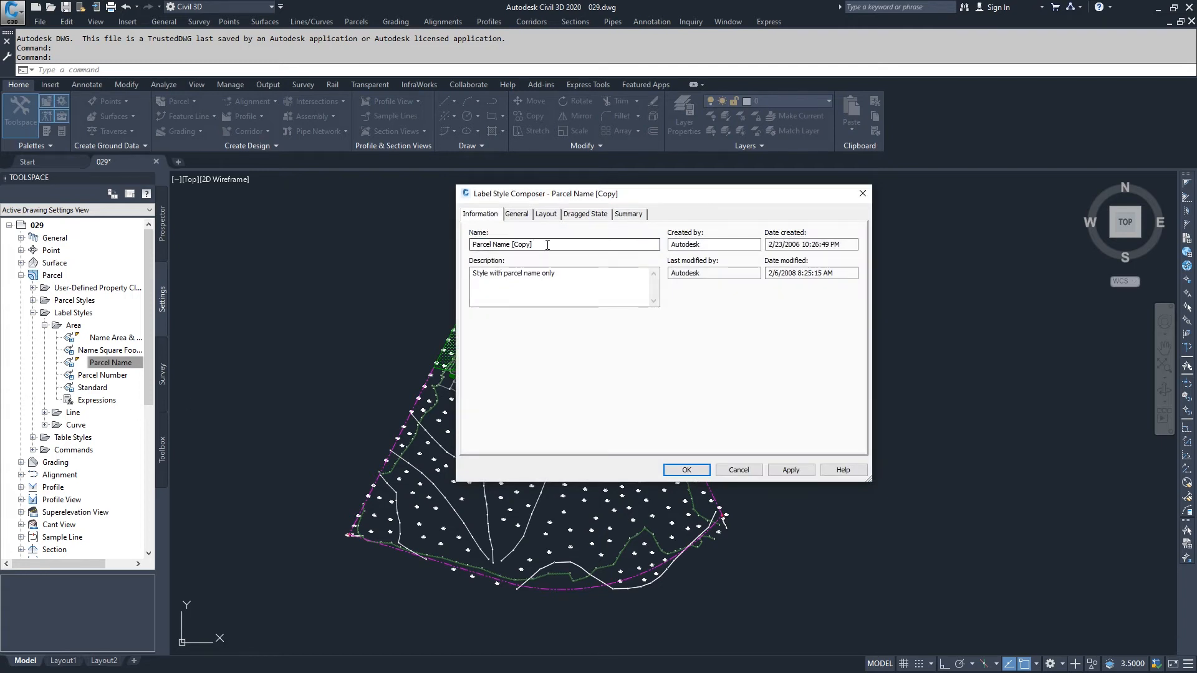
Name the copied style "Parcel Name - SQFT - AC - Perimeter" and clear its description
drag(533, 245, 513, 245)
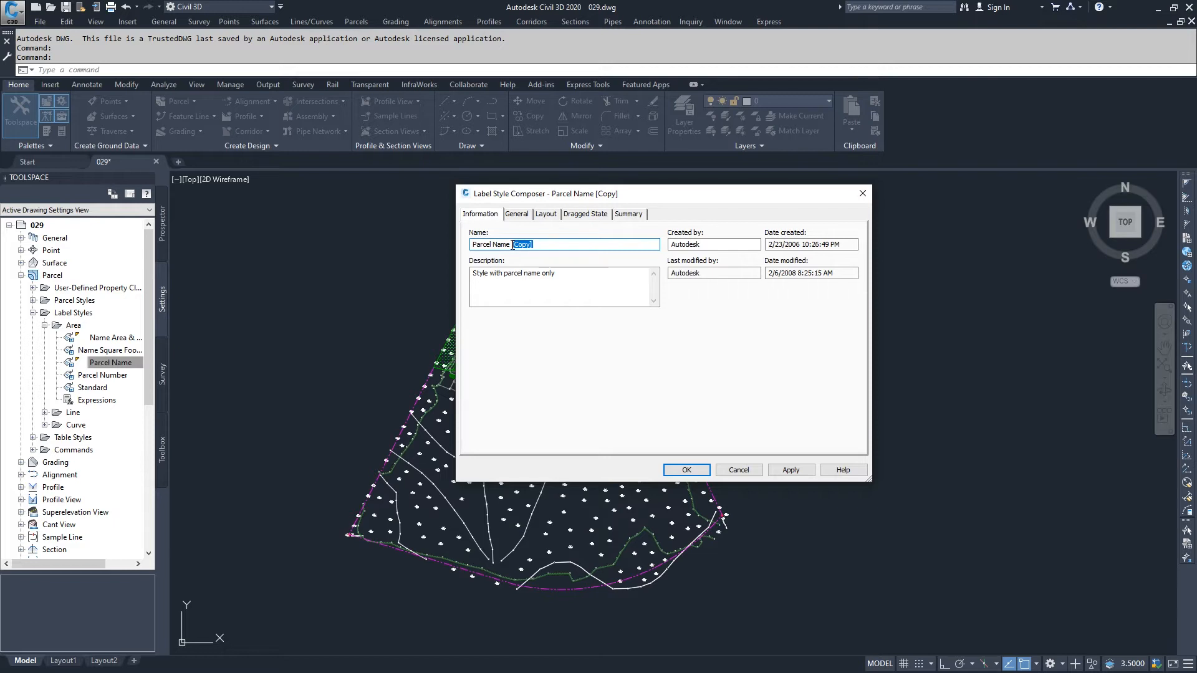
text(- SQFT - AC - Perimeter)
key(Tab)
key(BackSpace)
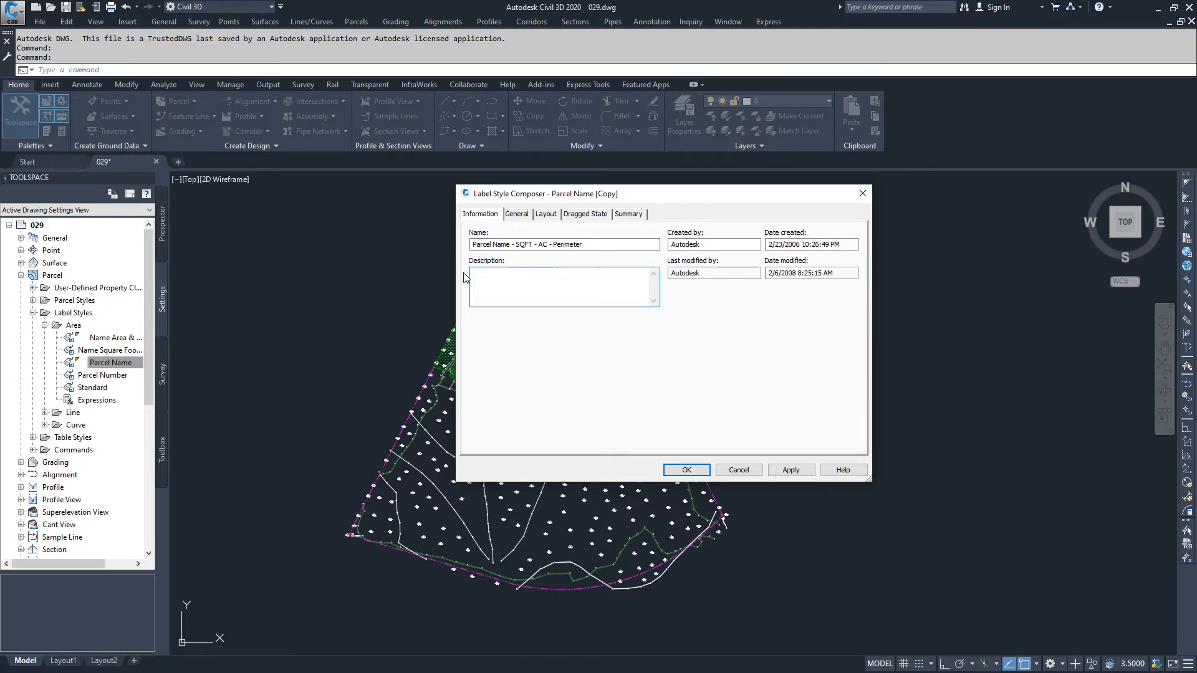
Rename the style's Parcel Number text component in the label layout to "No-SQFT-AC-PER"
click(517, 214)
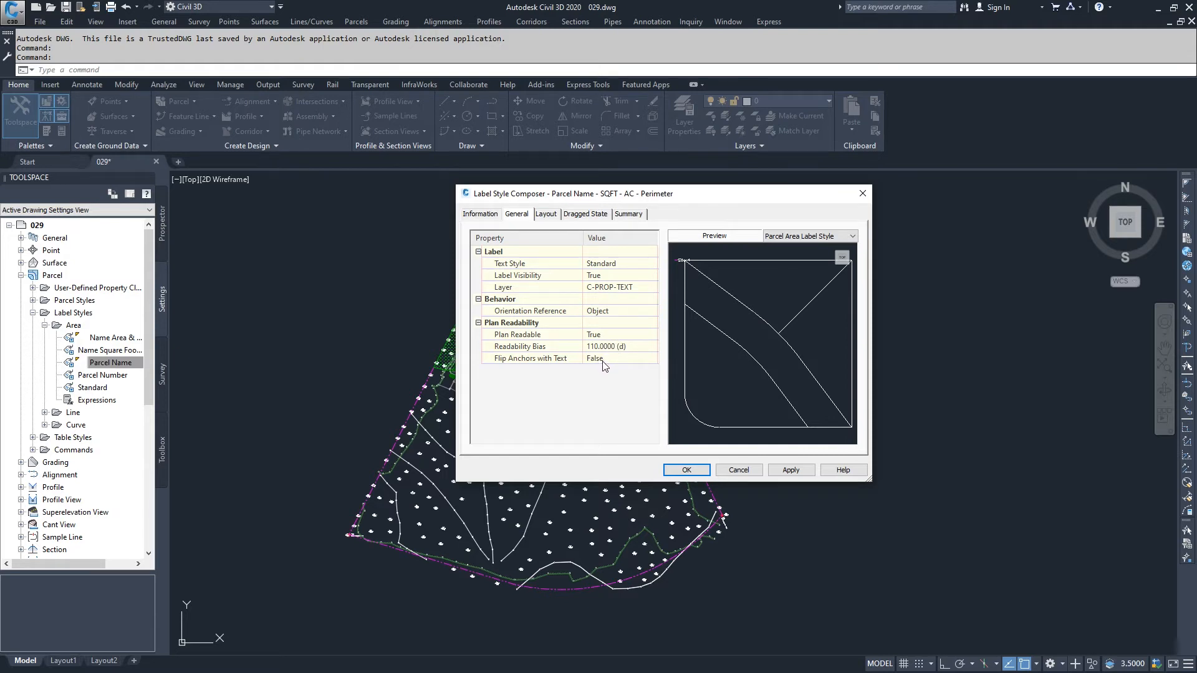
click(552, 219)
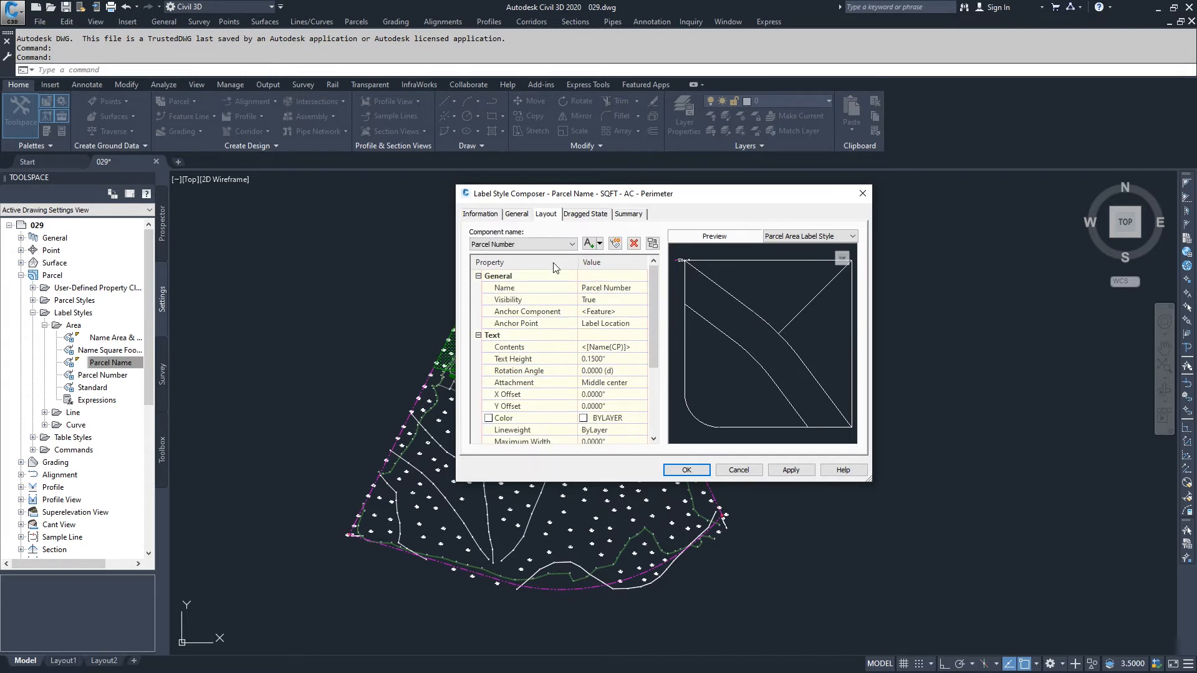
click(568, 246)
click(568, 246)
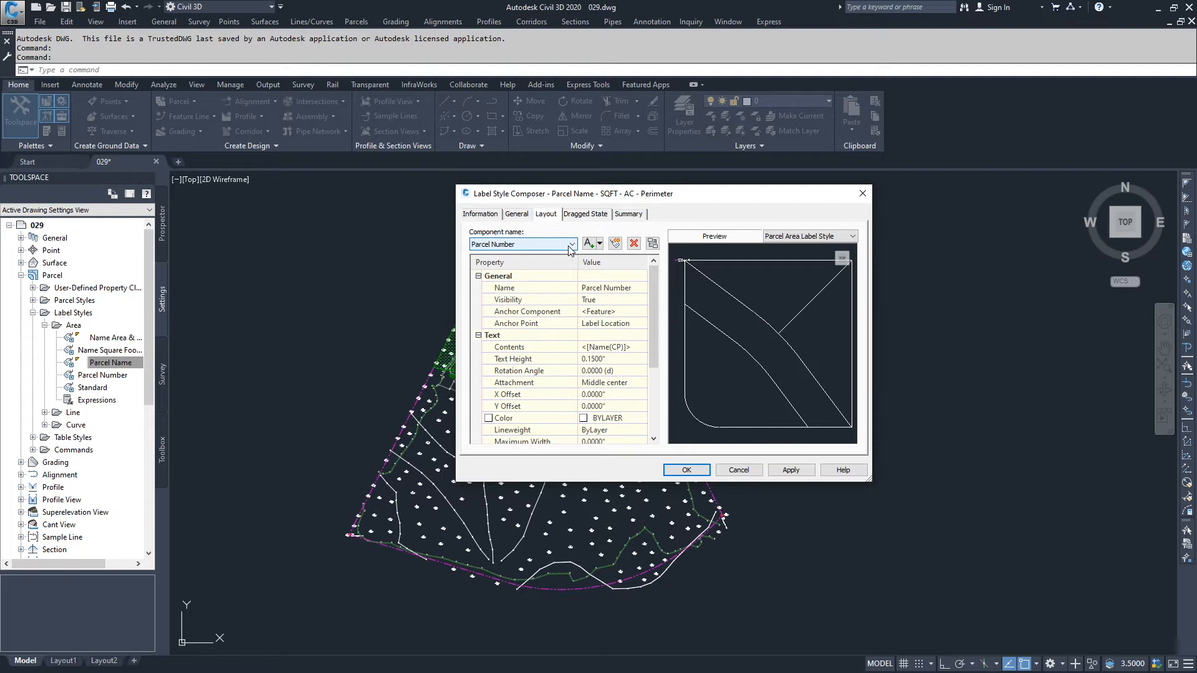
click(601, 244)
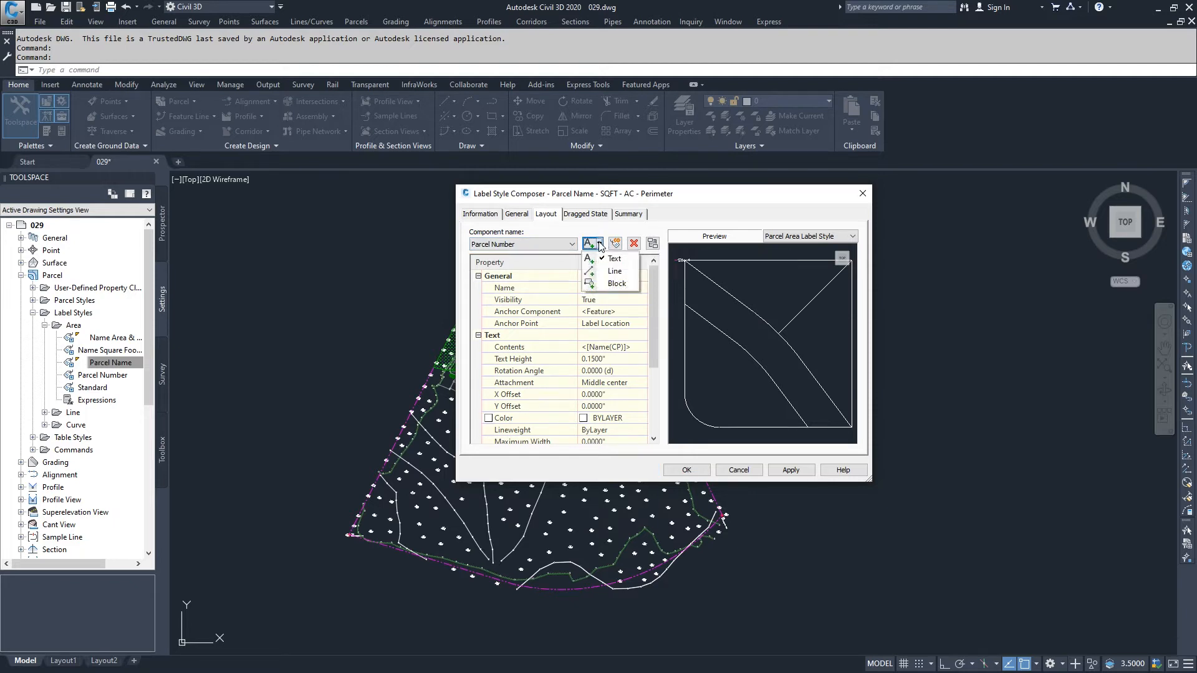
click(574, 246)
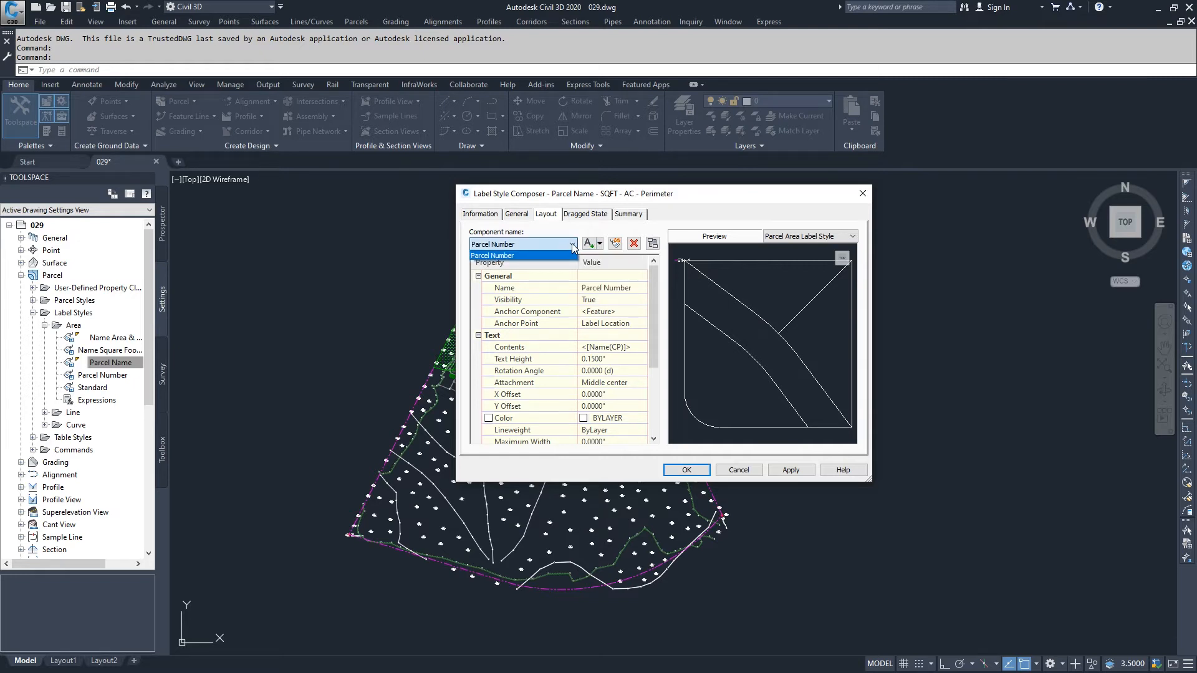
click(598, 294)
click(608, 289)
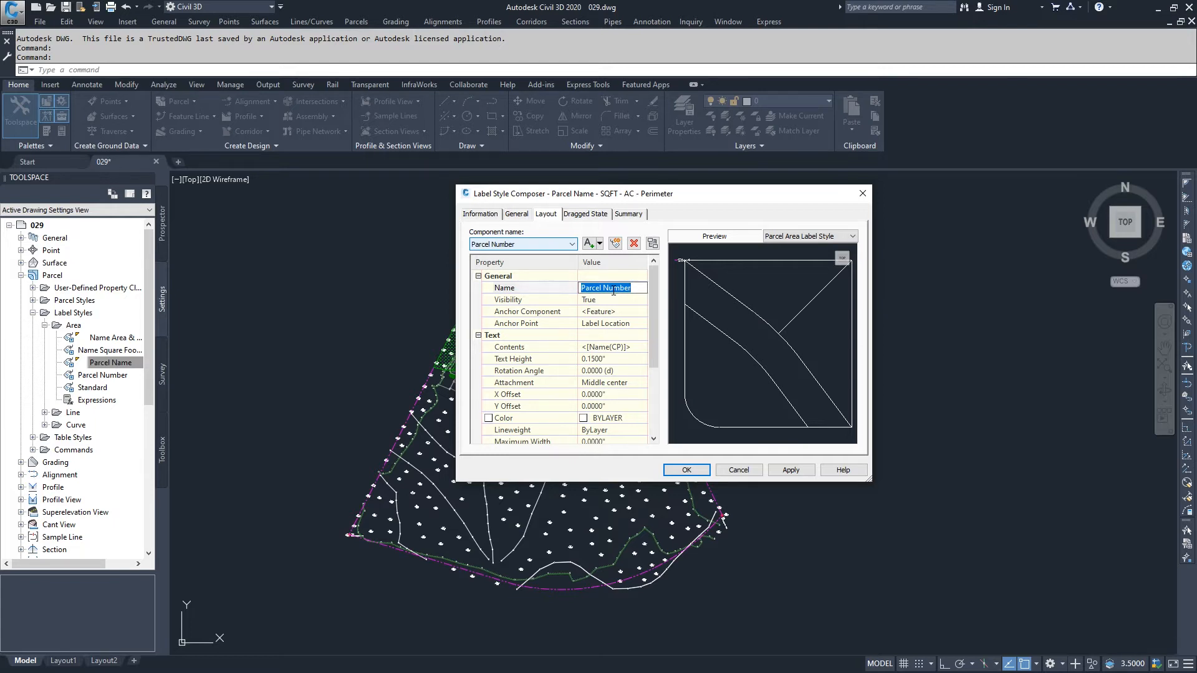
text(No-SQFT-AC-PER)
click(625, 312)
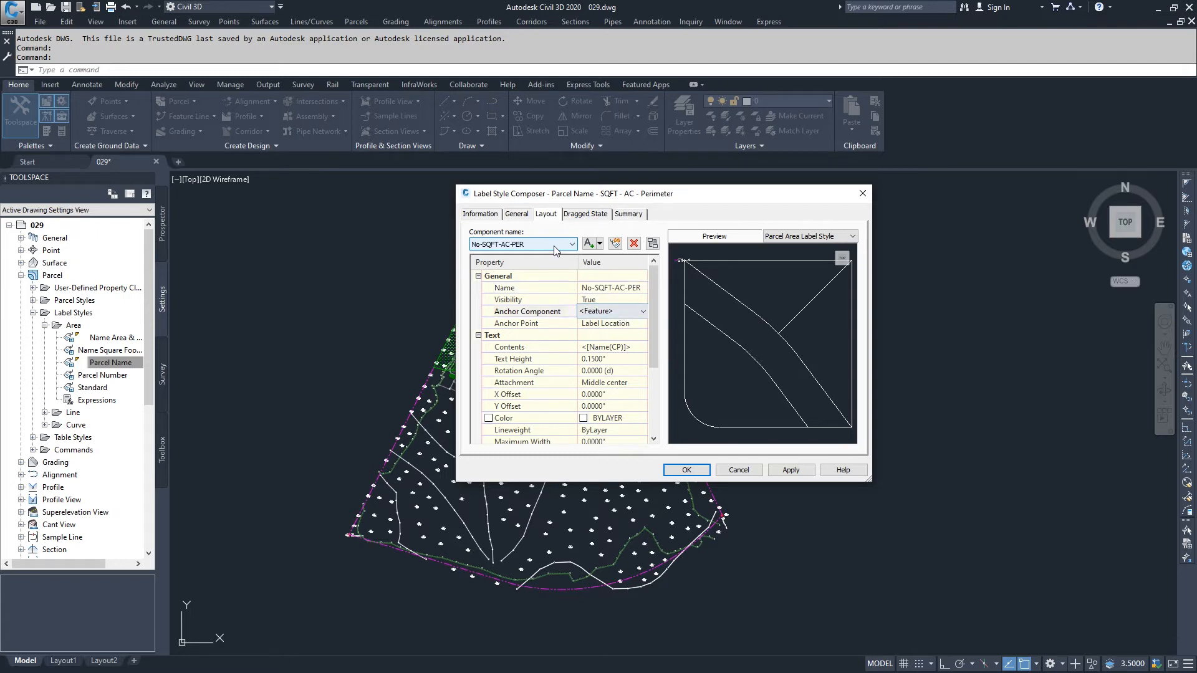
Check the anchor component and anchor point choices of the No-SQFT-AC-PER component
click(628, 312)
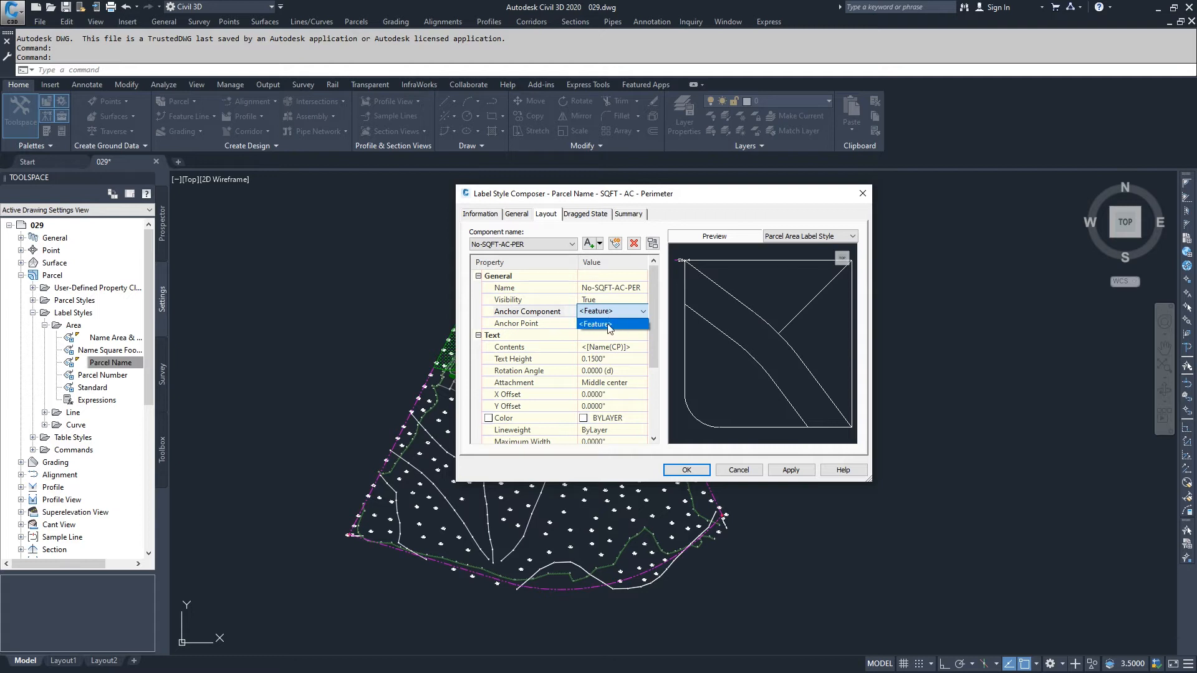
click(609, 325)
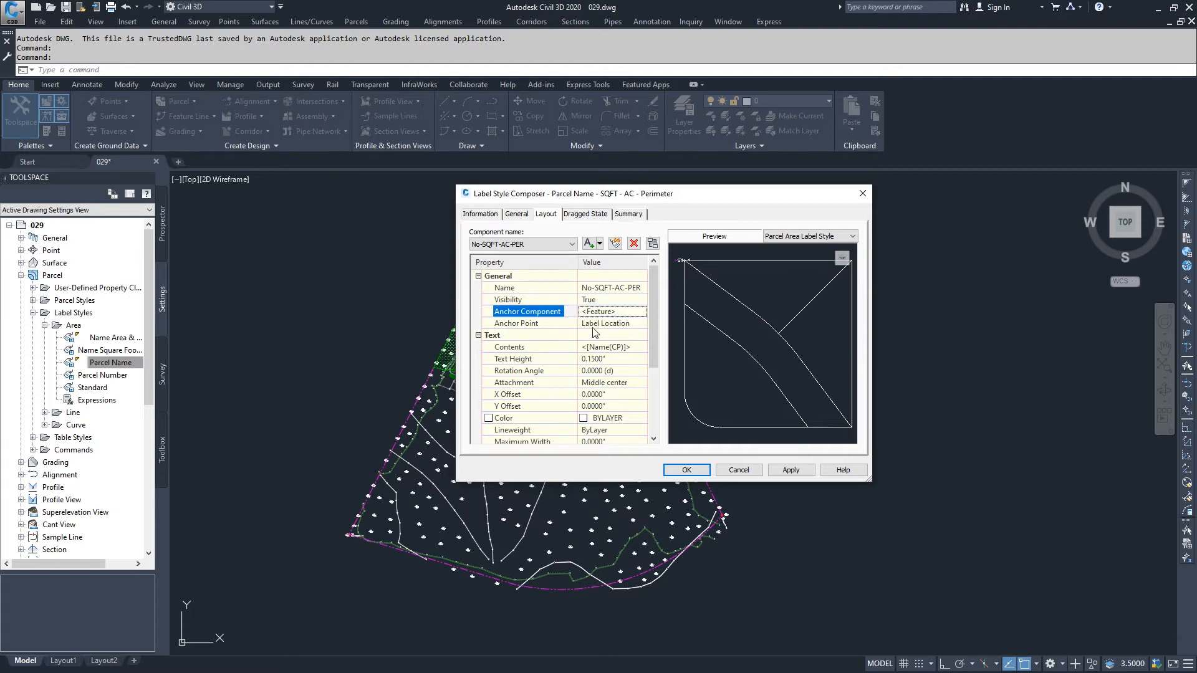
click(609, 325)
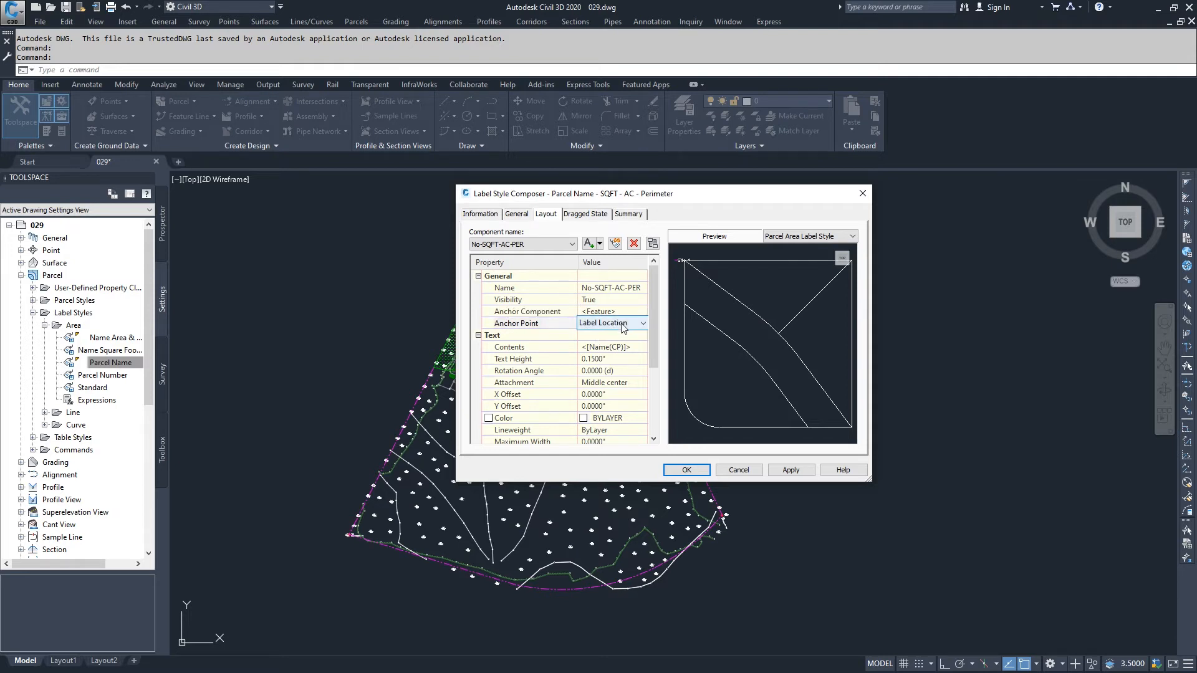
click(626, 323)
click(626, 323)
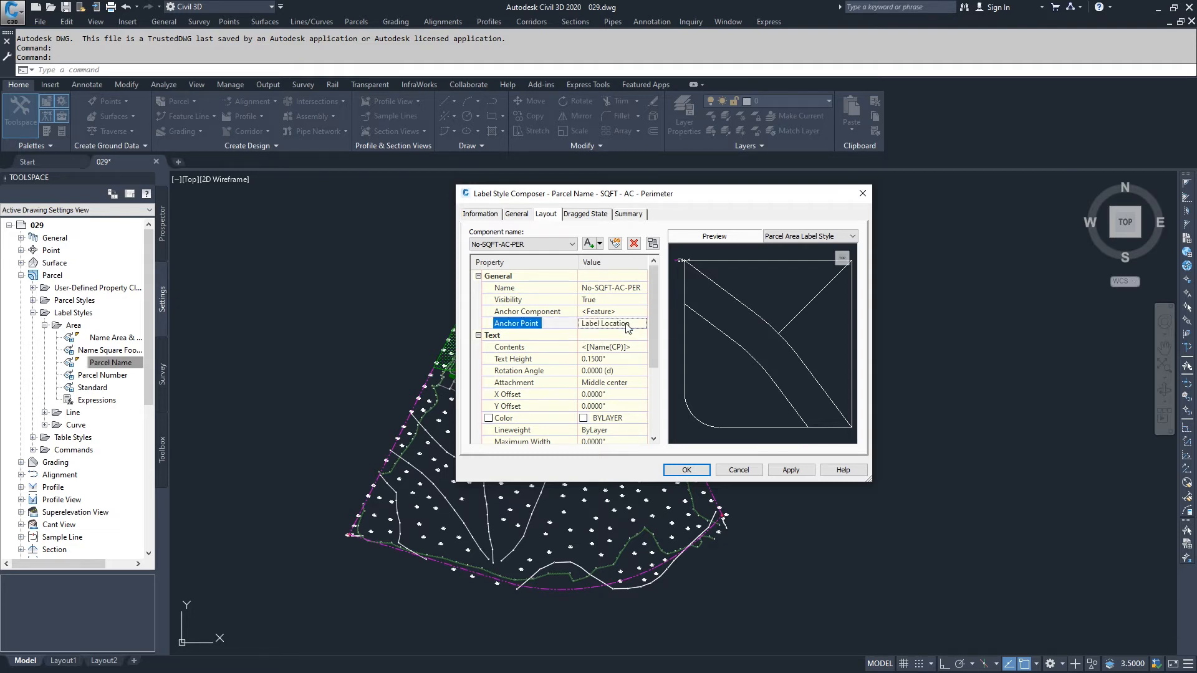
Add an AREA line below the name in the component's contents, with the Parcel Area in square feet followed by "SQFT"
click(621, 350)
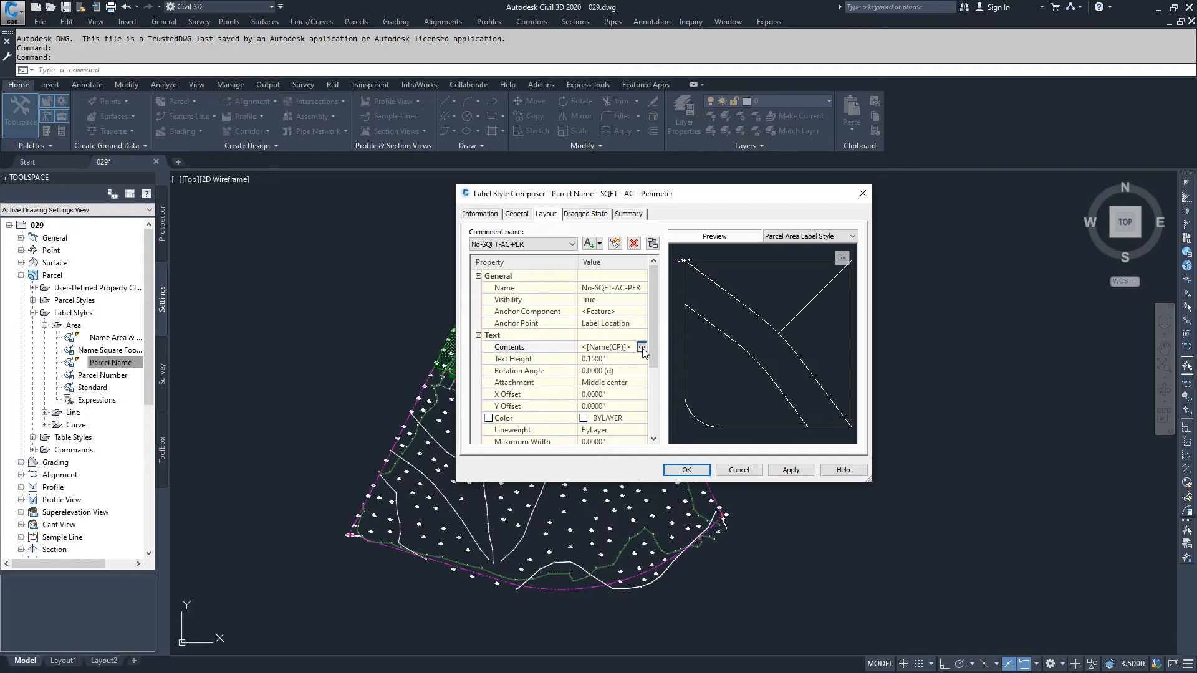
click(642, 347)
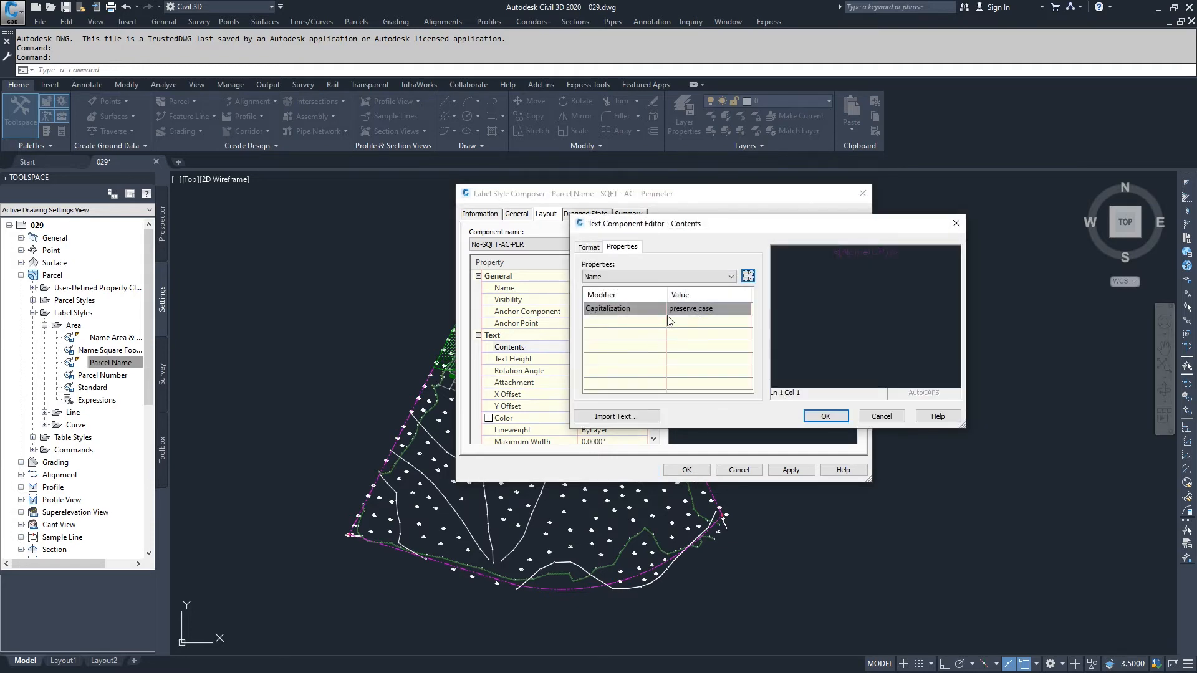
click(906, 254)
click(642, 275)
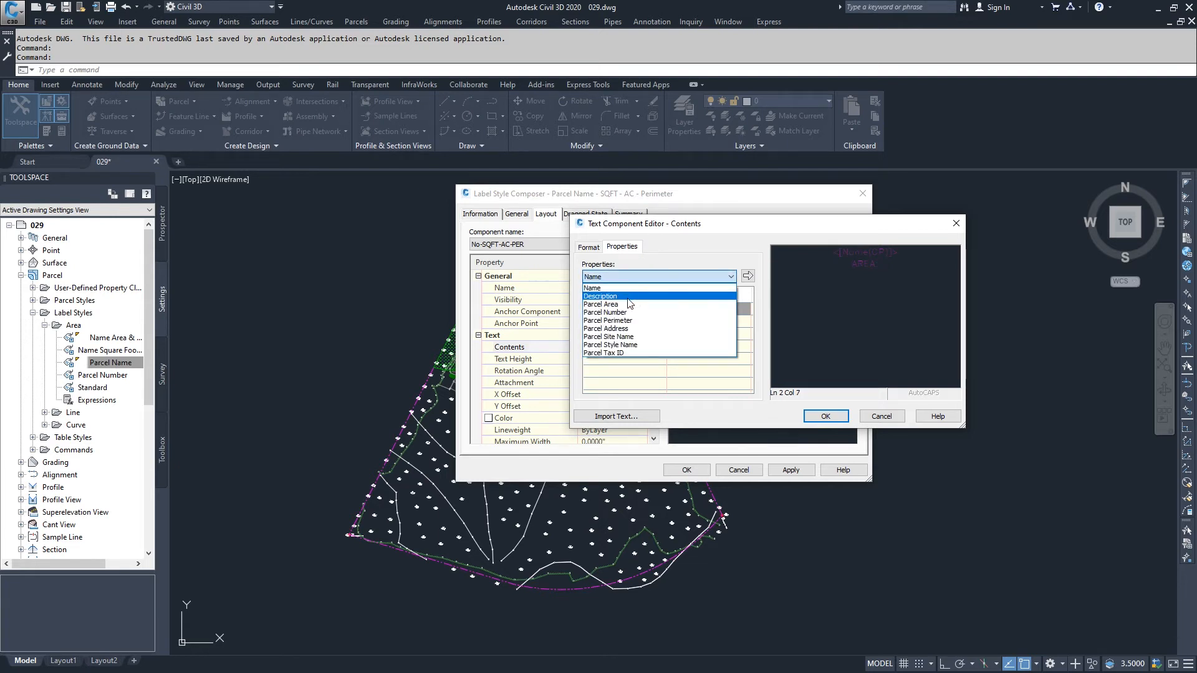
click(628, 305)
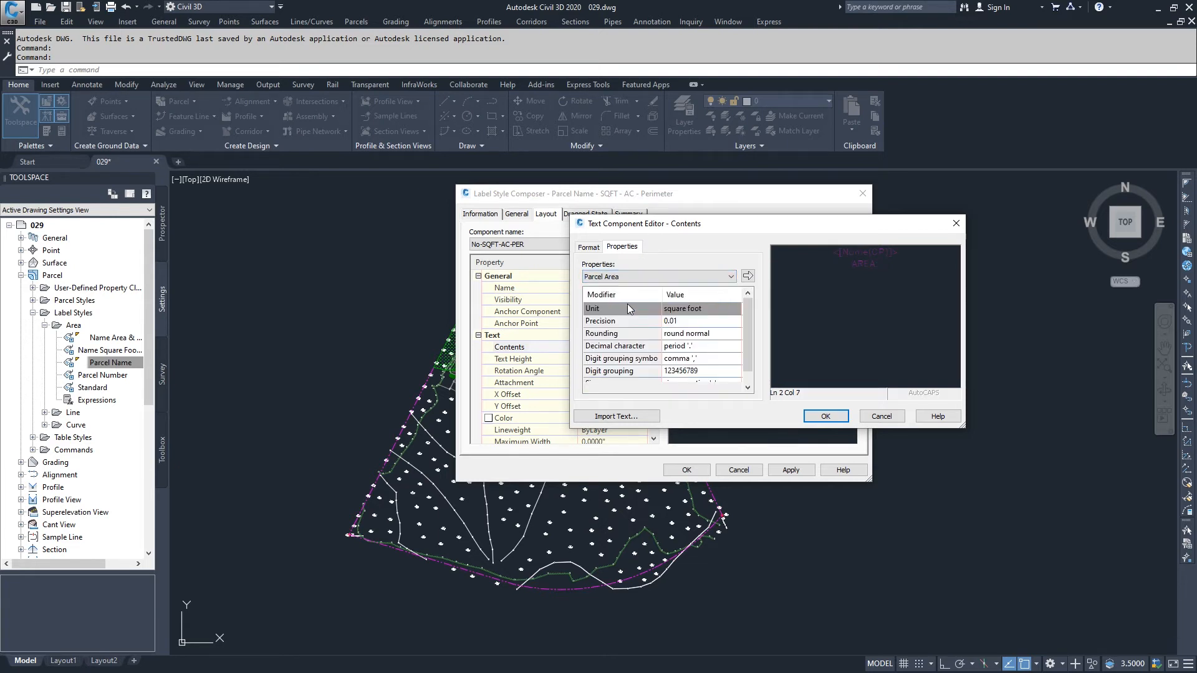
click(748, 276)
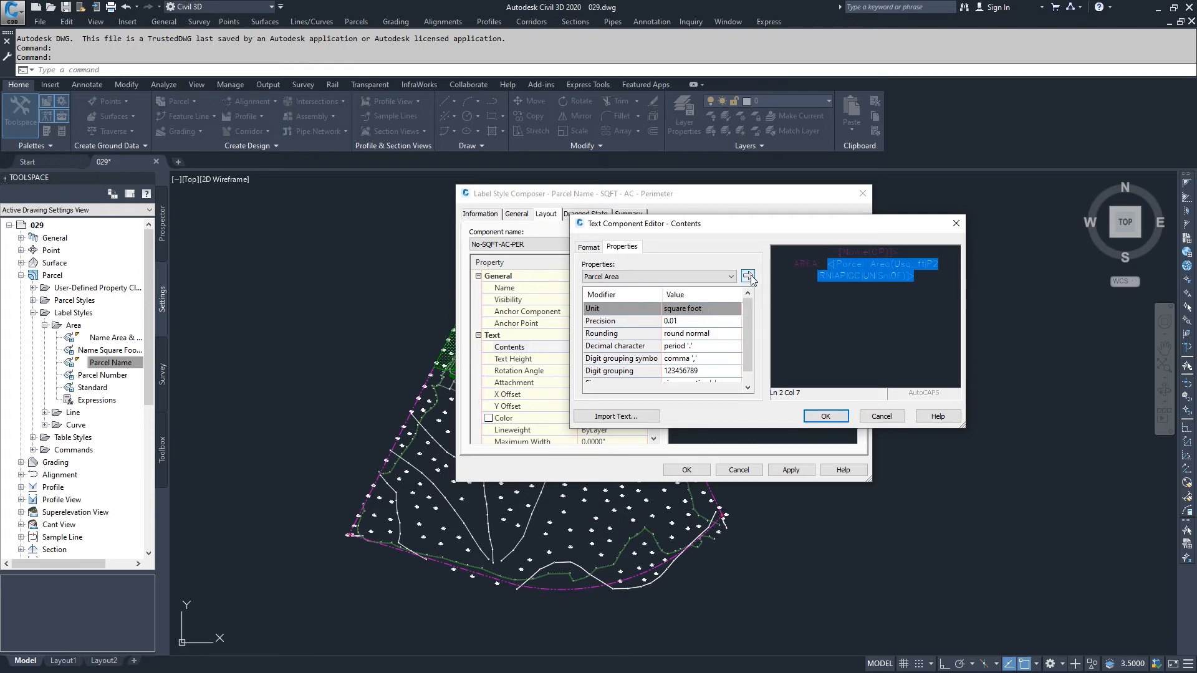
click(924, 274)
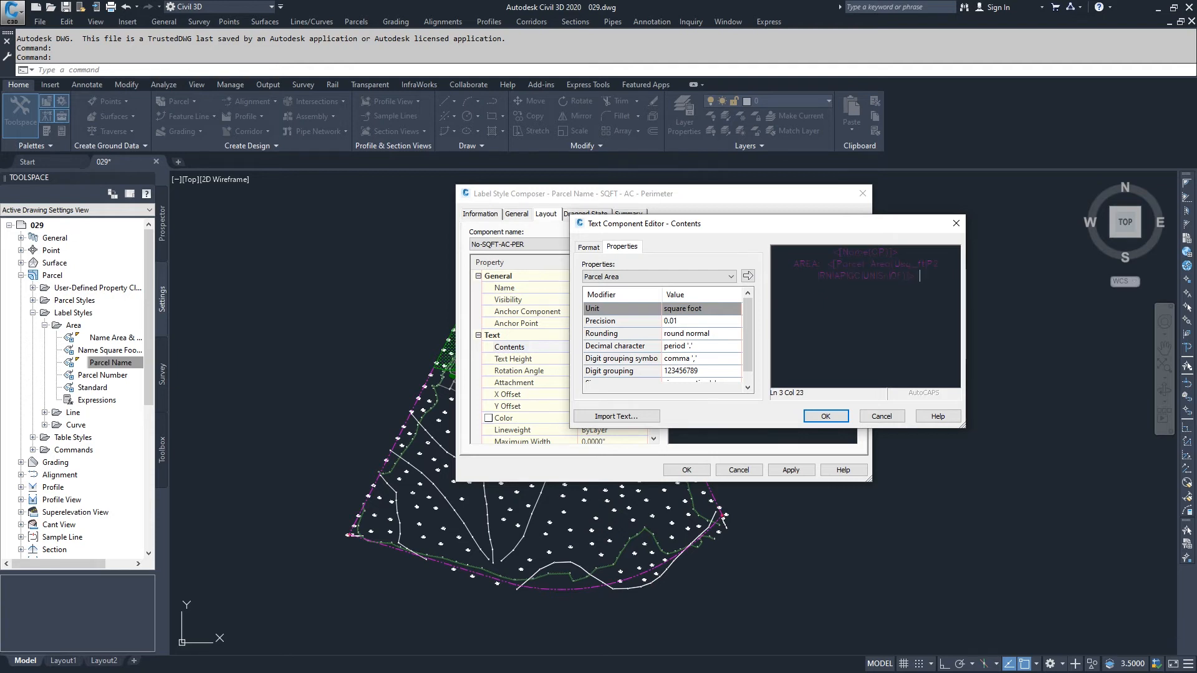
text(SQFT)
Add a line with the Parcel Area in acres followed by "AC", and a "PERIMETER" label on the line below
click(731, 277)
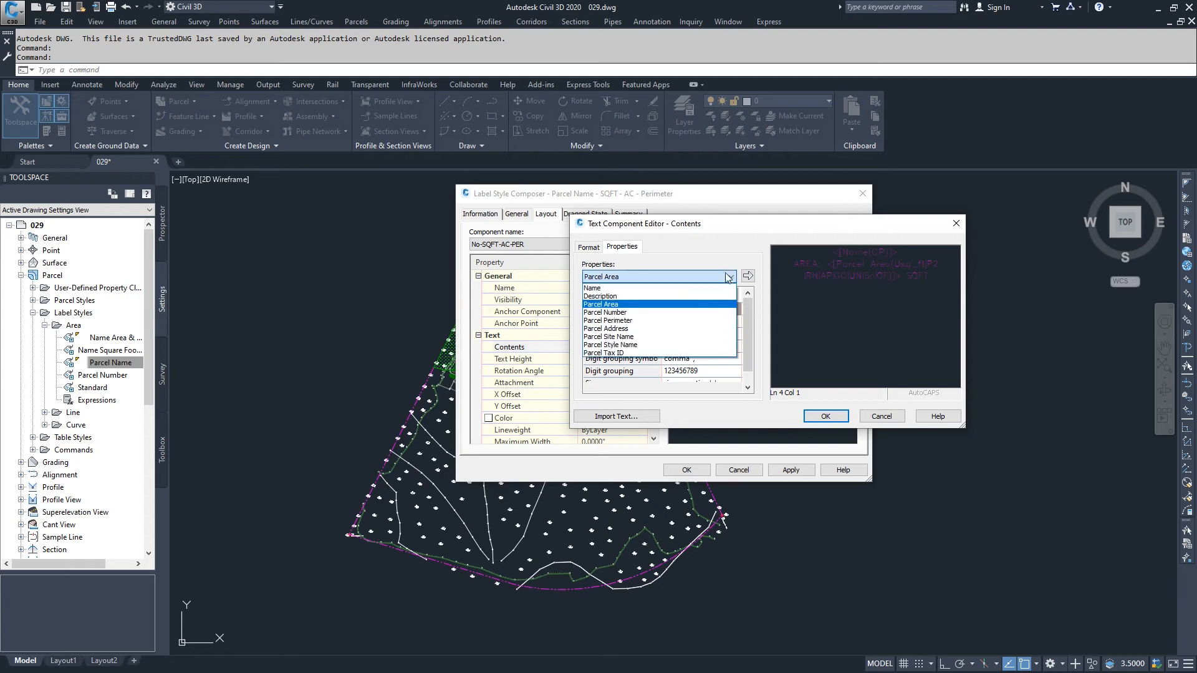
click(637, 310)
click(715, 308)
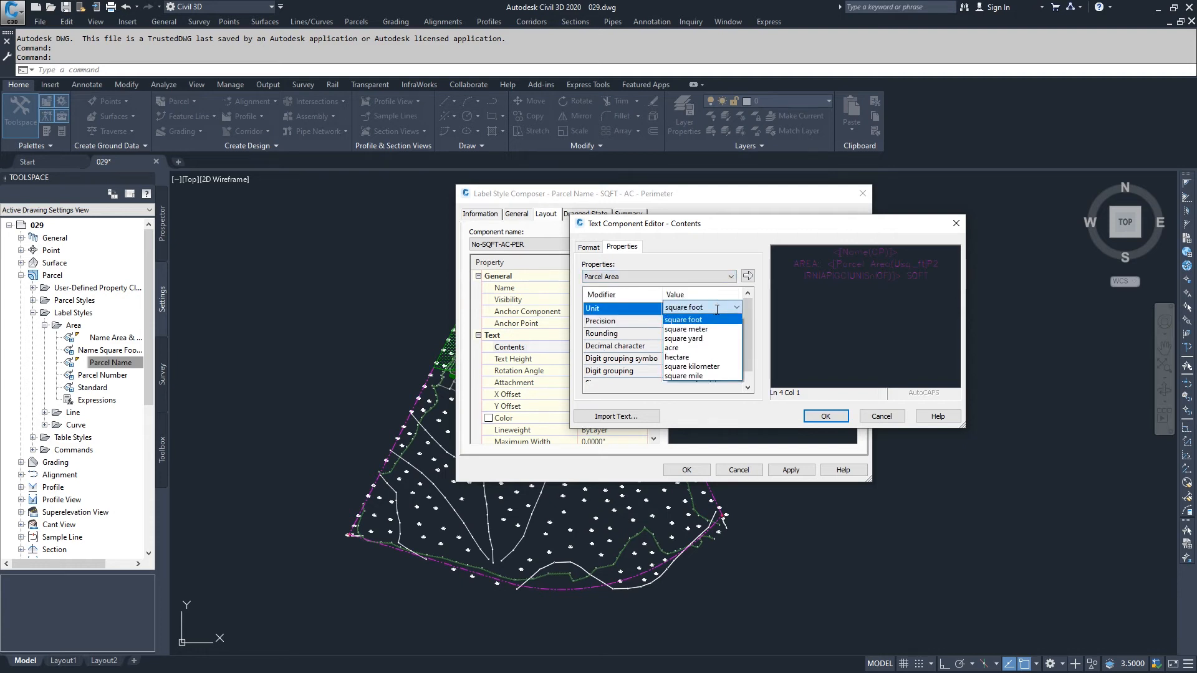
click(723, 343)
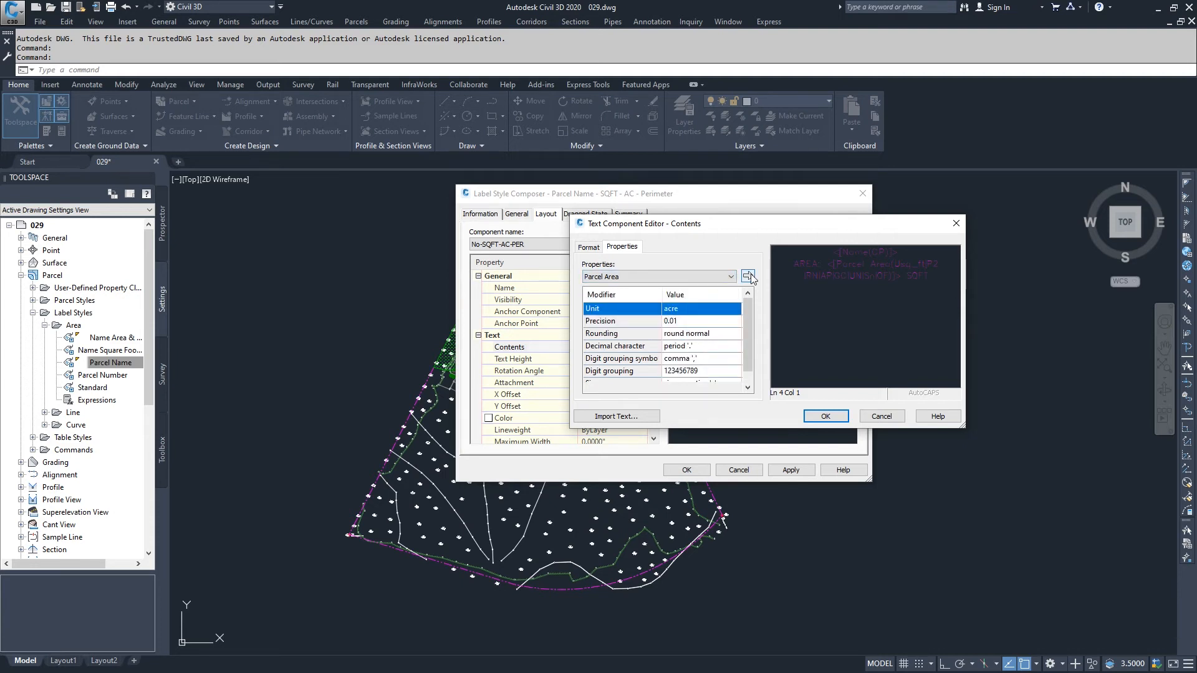
click(747, 276)
click(931, 301)
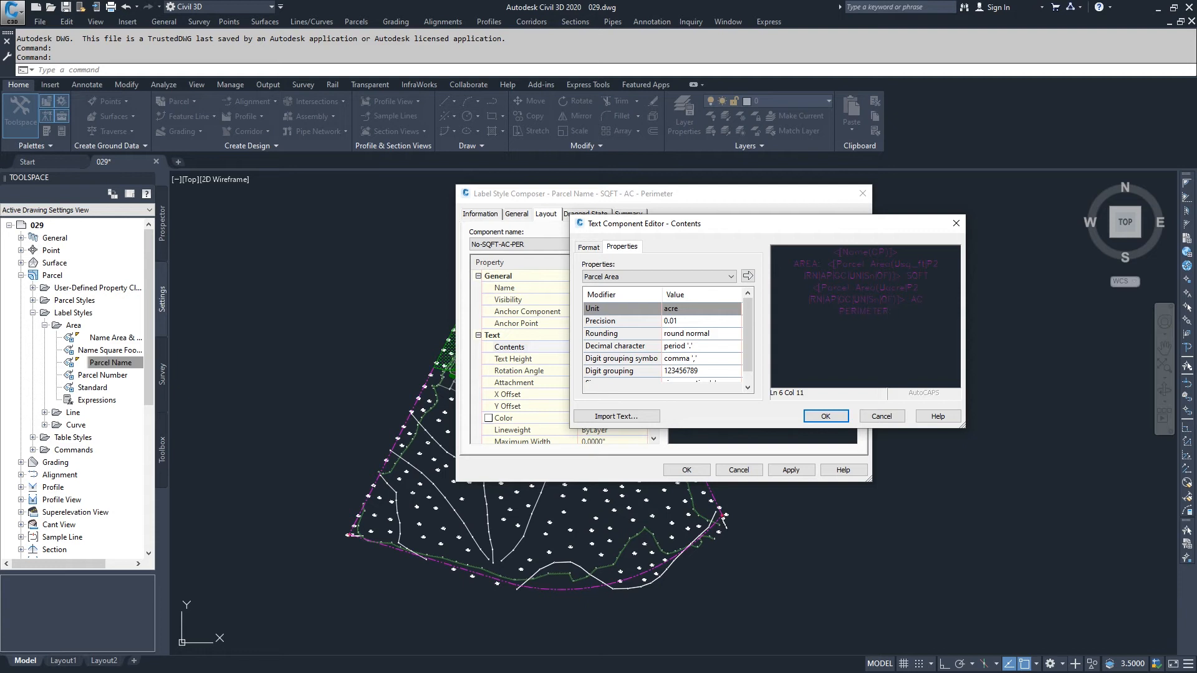
Insert the Parcel Perimeter property in feet with 0.001 precision after the "PERIMETER" label in the component's contents
click(707, 277)
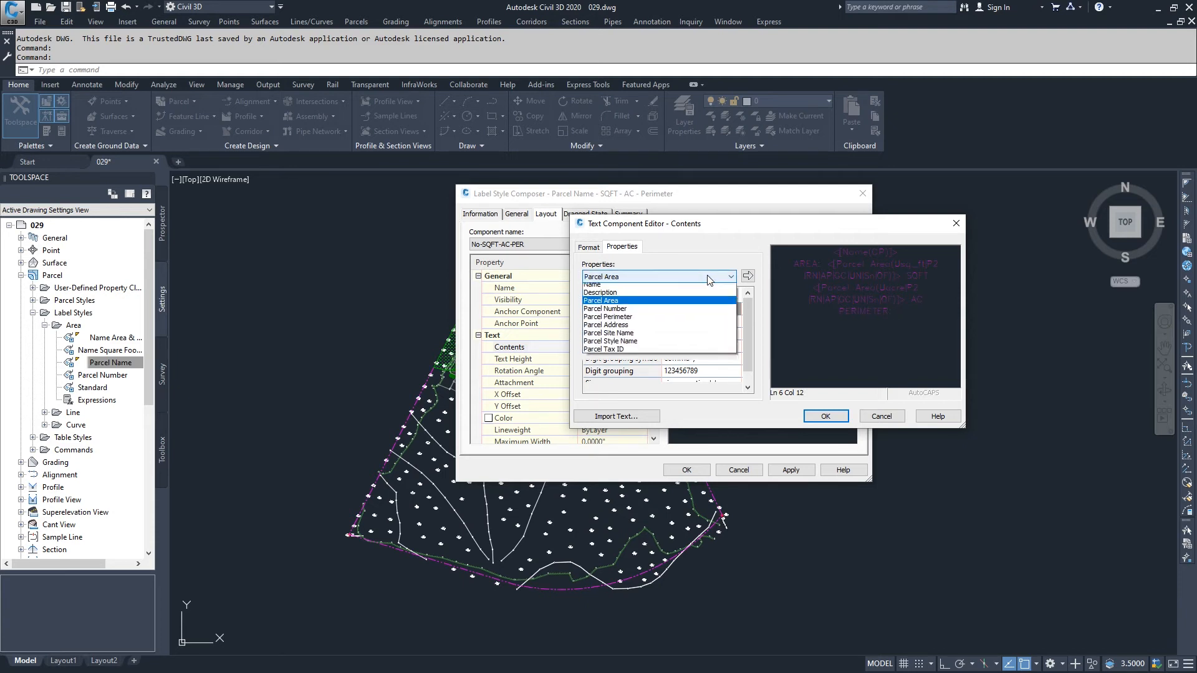
click(621, 321)
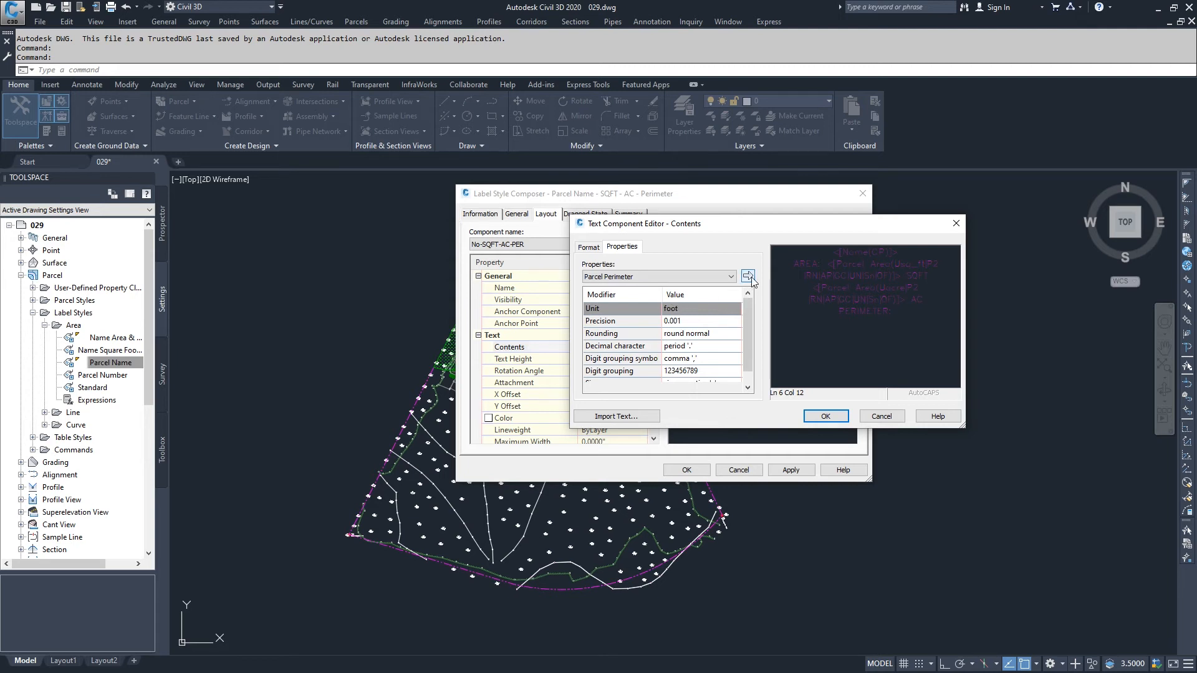
click(747, 276)
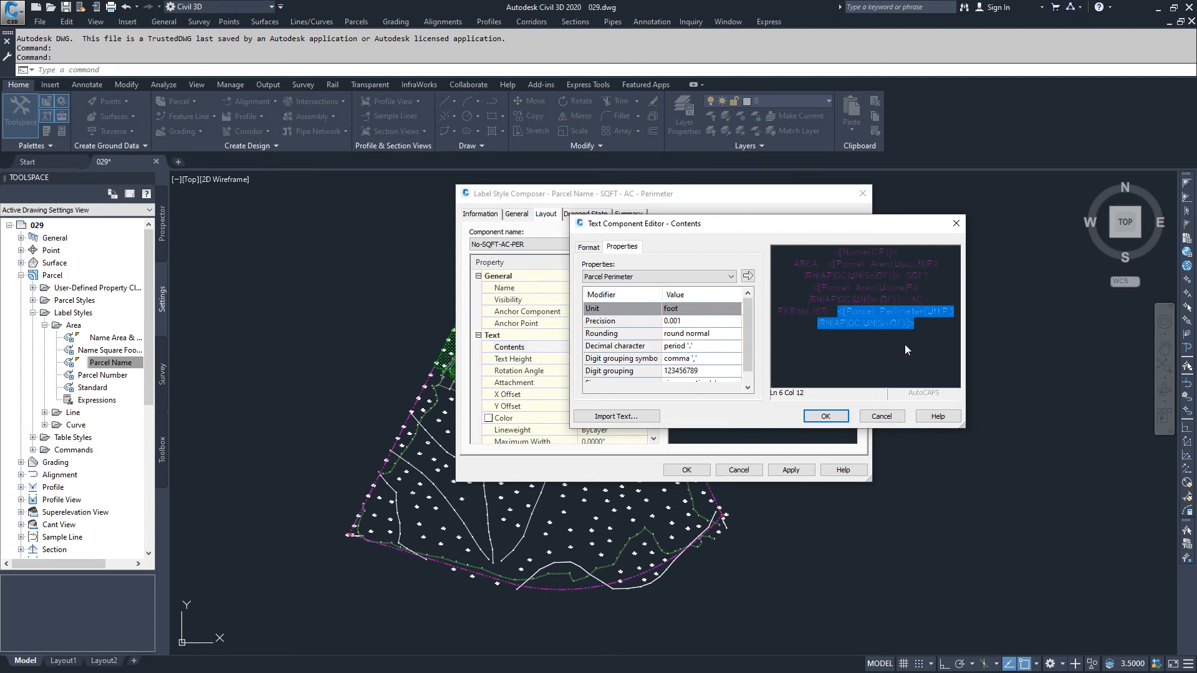
click(922, 328)
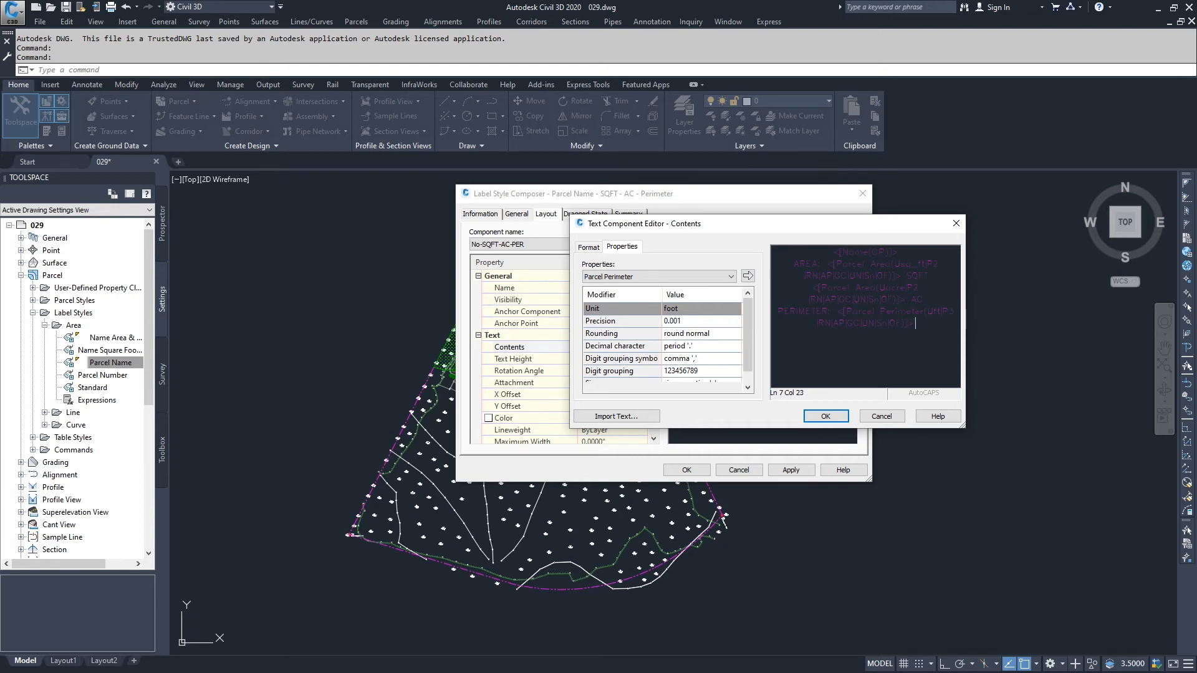
Set the justification of the component's text to Right, then accept the contents and save the label style
click(586, 249)
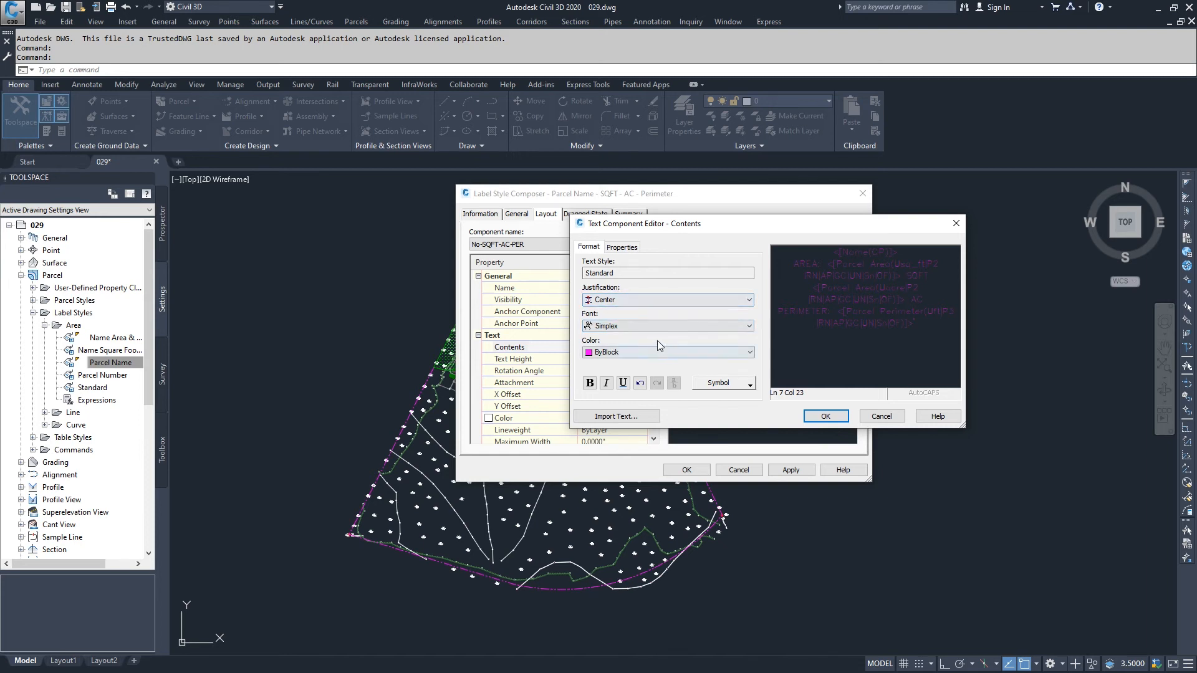
click(708, 305)
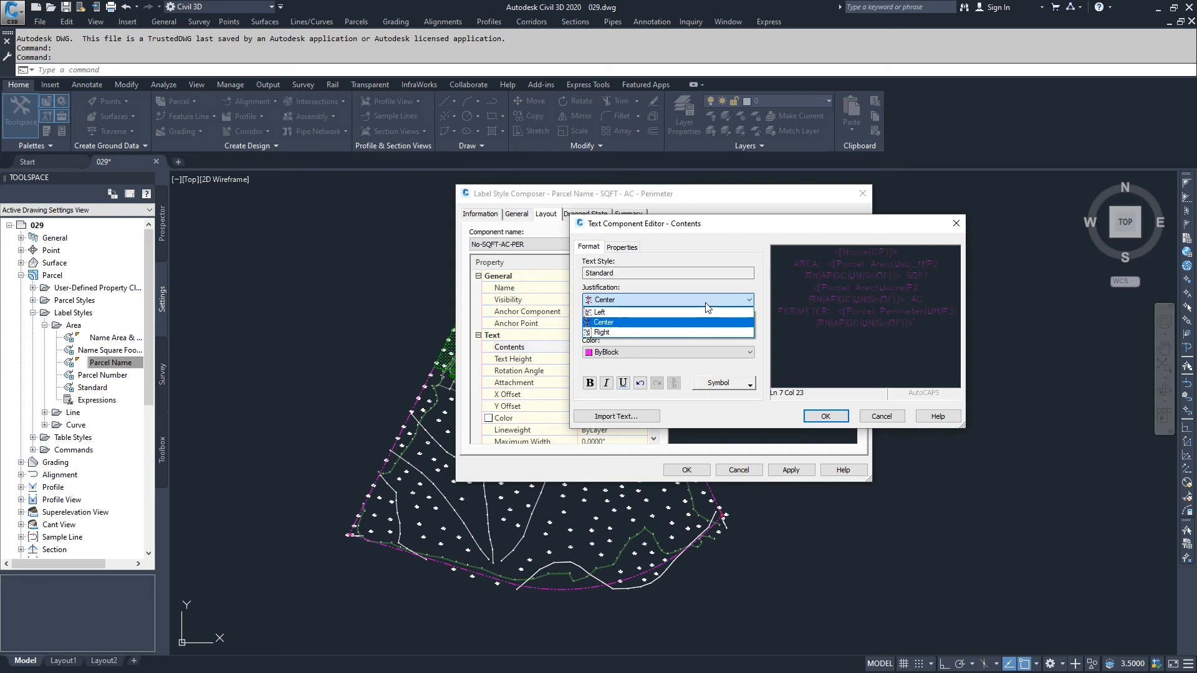
click(620, 332)
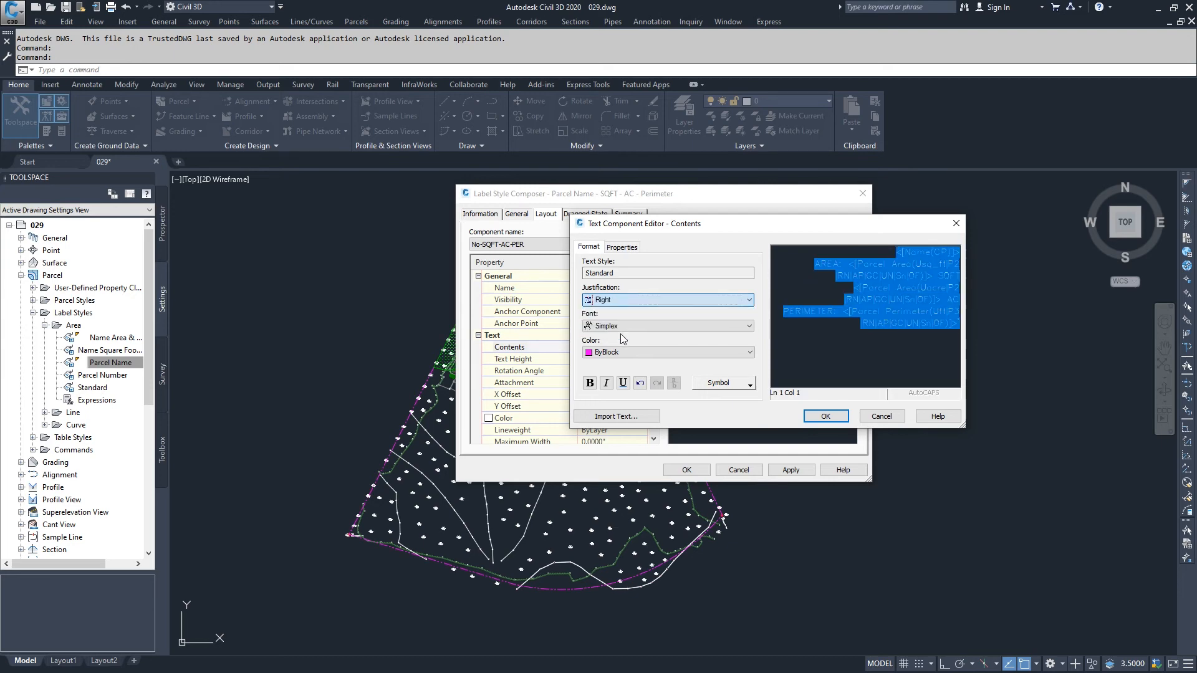
click(823, 413)
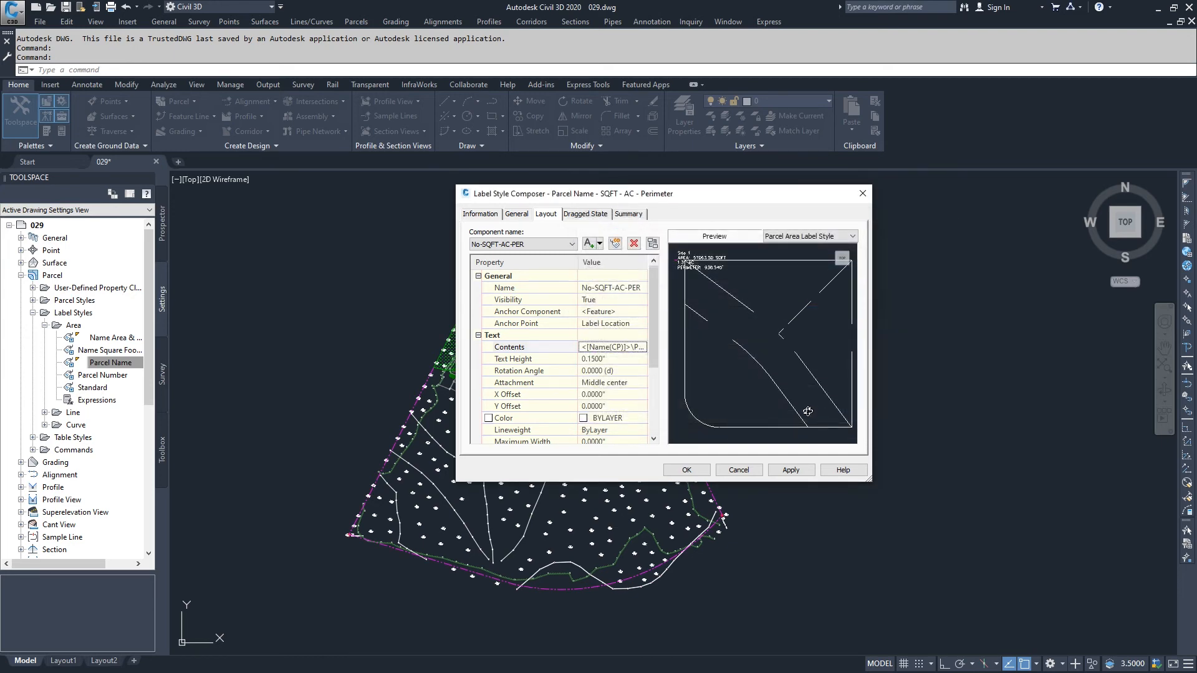
click(787, 471)
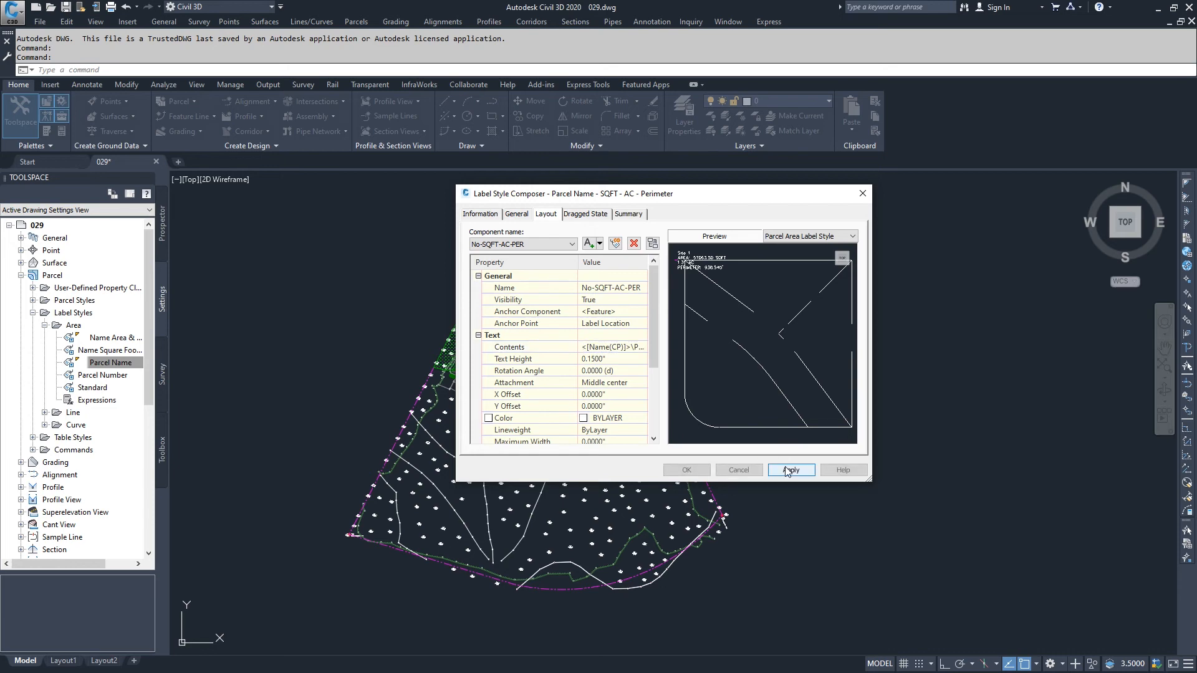
click(688, 470)
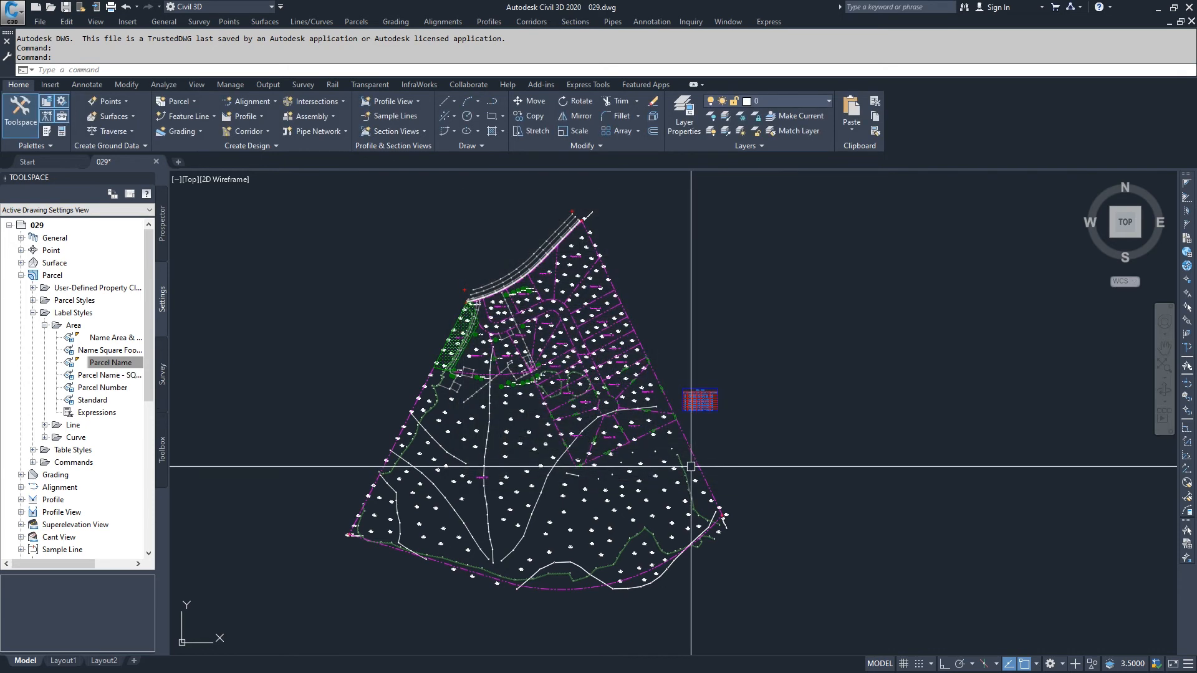
click(161, 249)
click(87, 85)
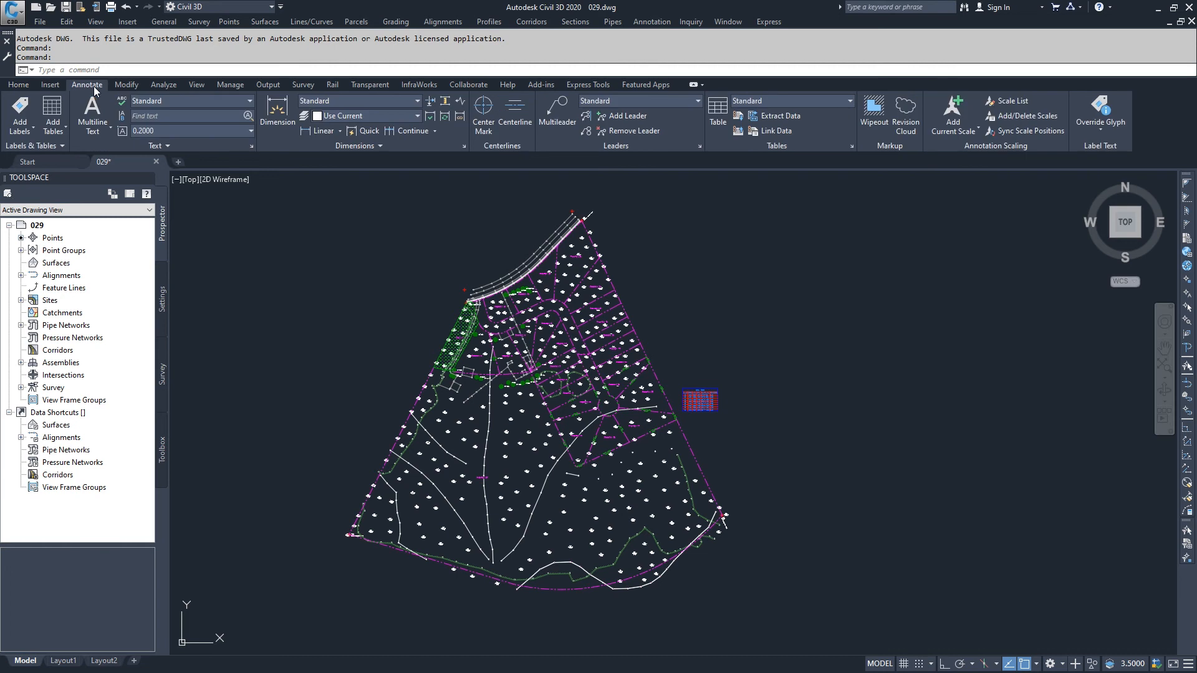
click(25, 132)
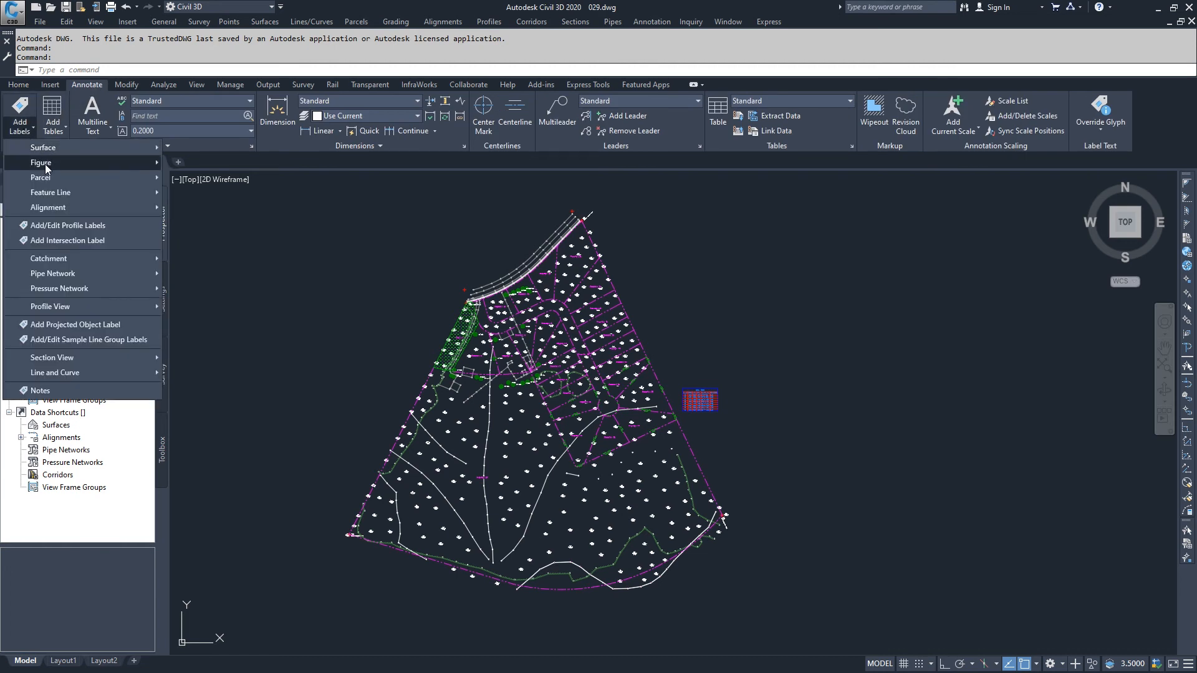
mouse_move(49, 179)
click(194, 181)
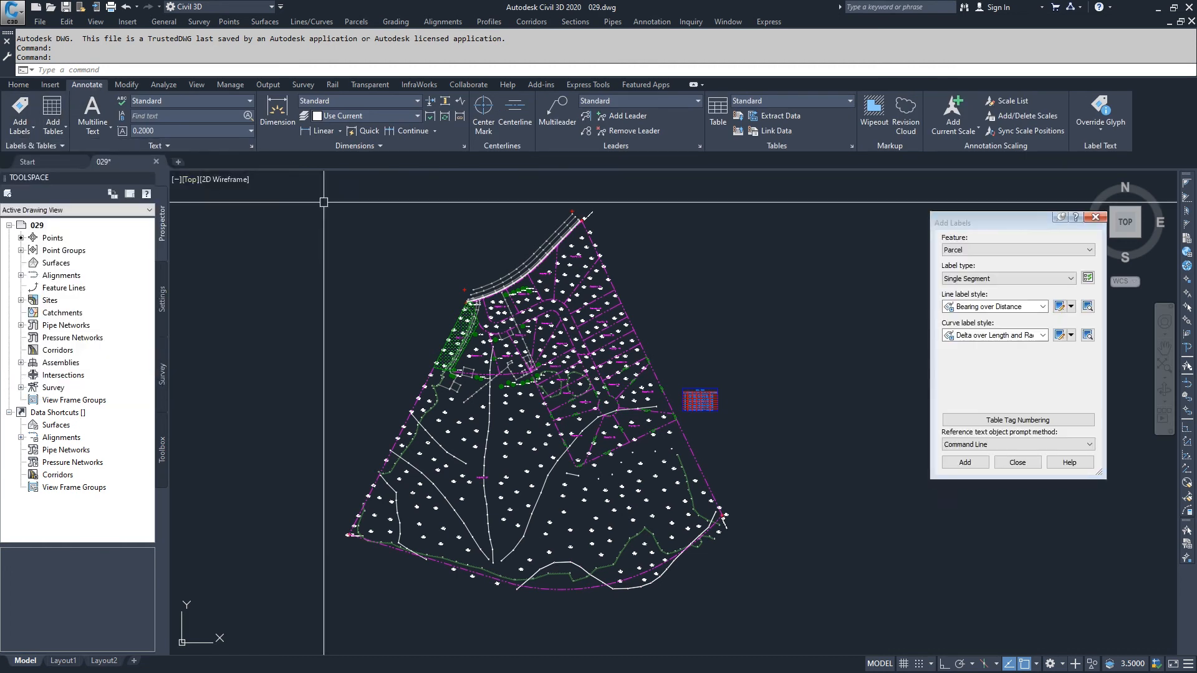
click(1018, 279)
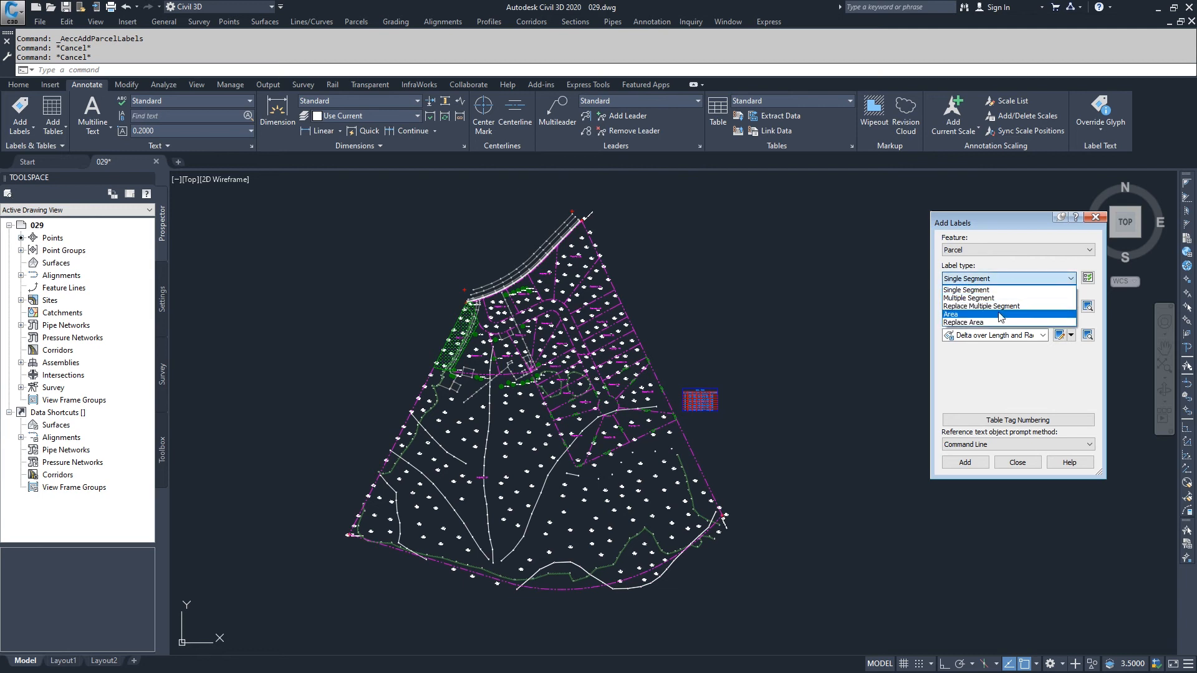
click(983, 324)
click(997, 307)
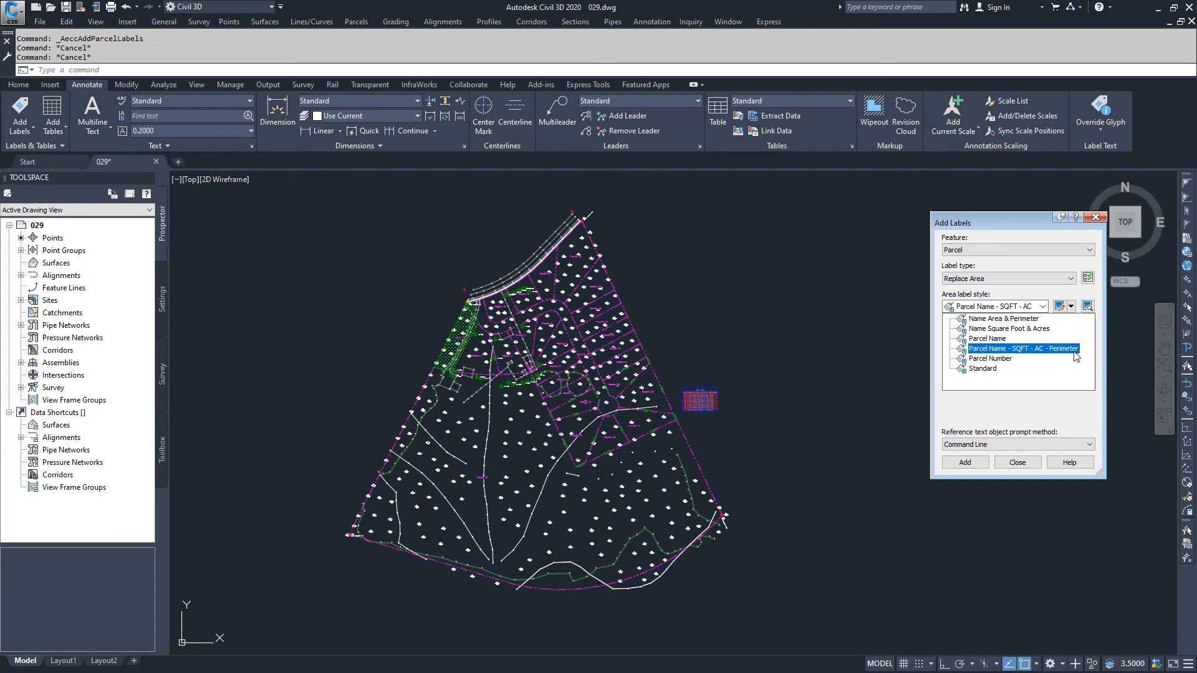
click(1005, 417)
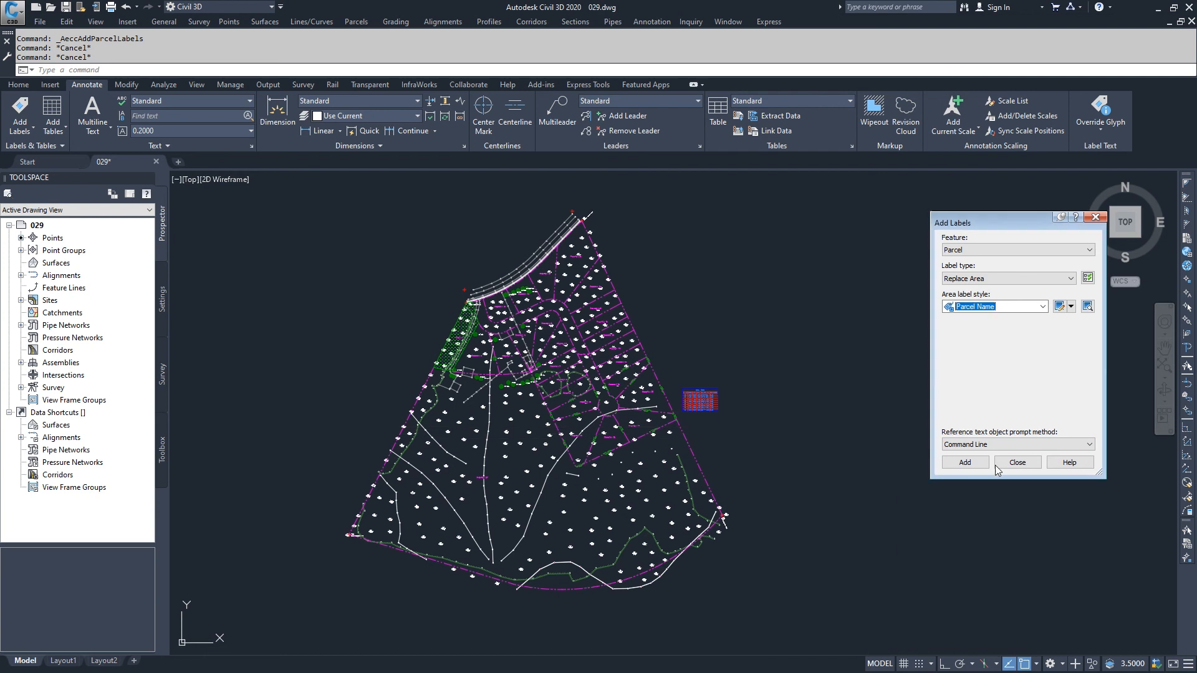
click(1018, 462)
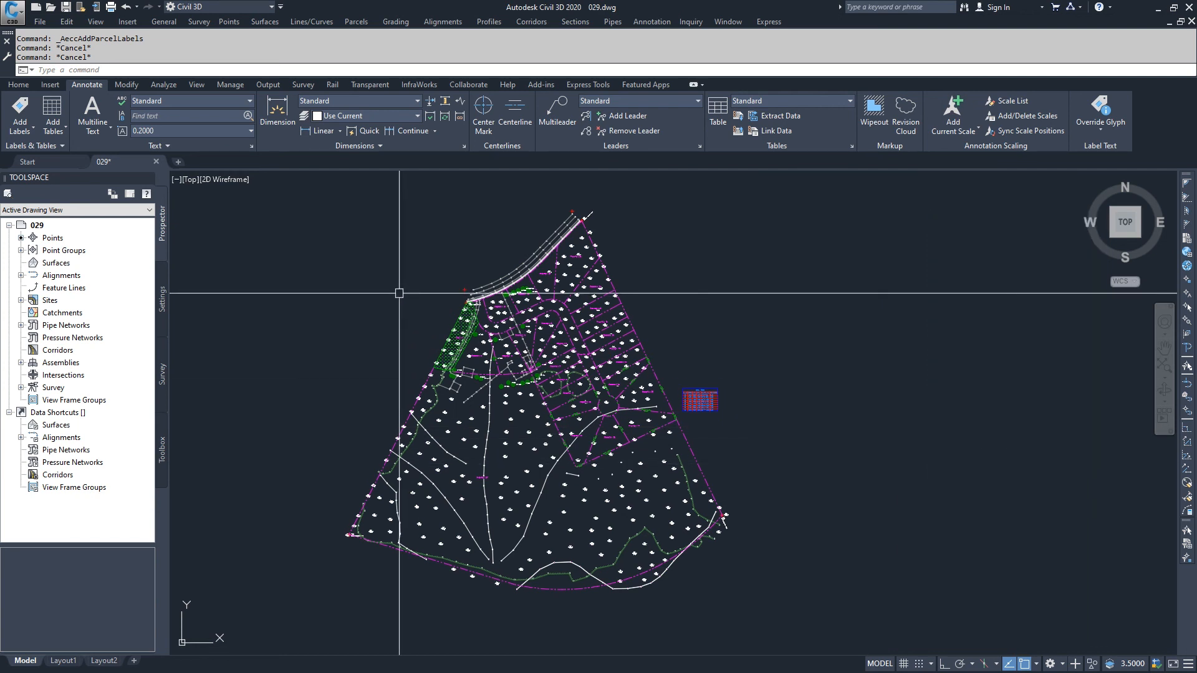
Assign the "Parcel Name - SQFT - AC - Perimeter" area label style to the Park : 1 parcel in the Development site and inspect its label
click(20, 300)
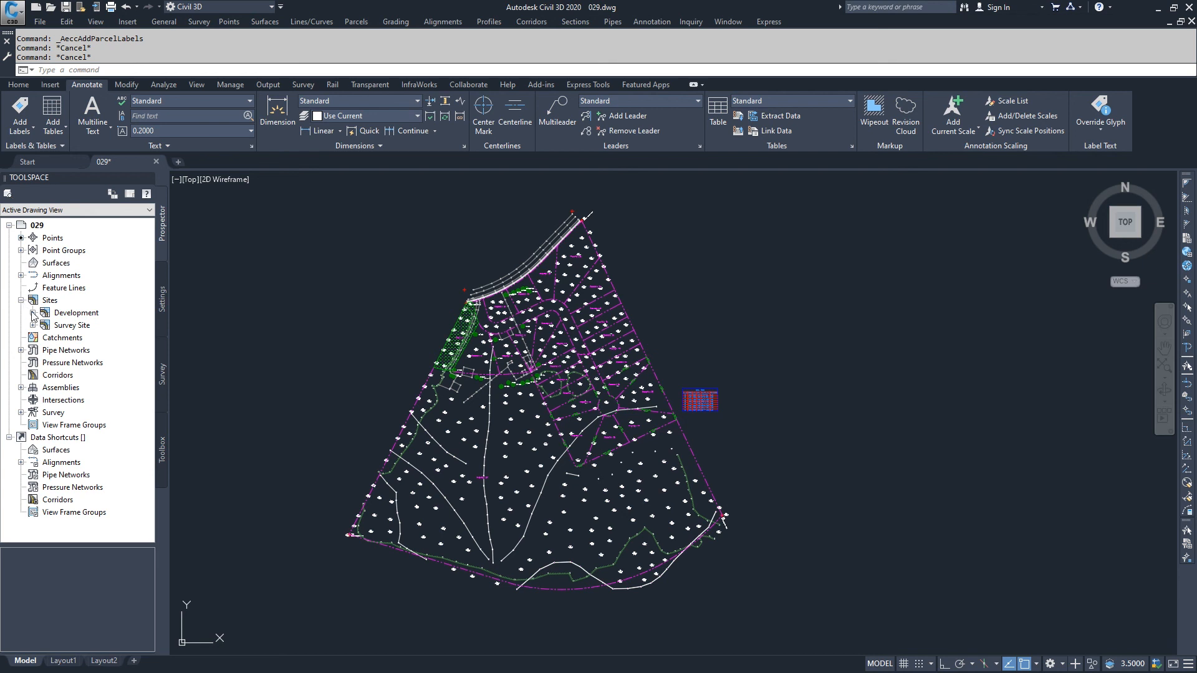
click(33, 313)
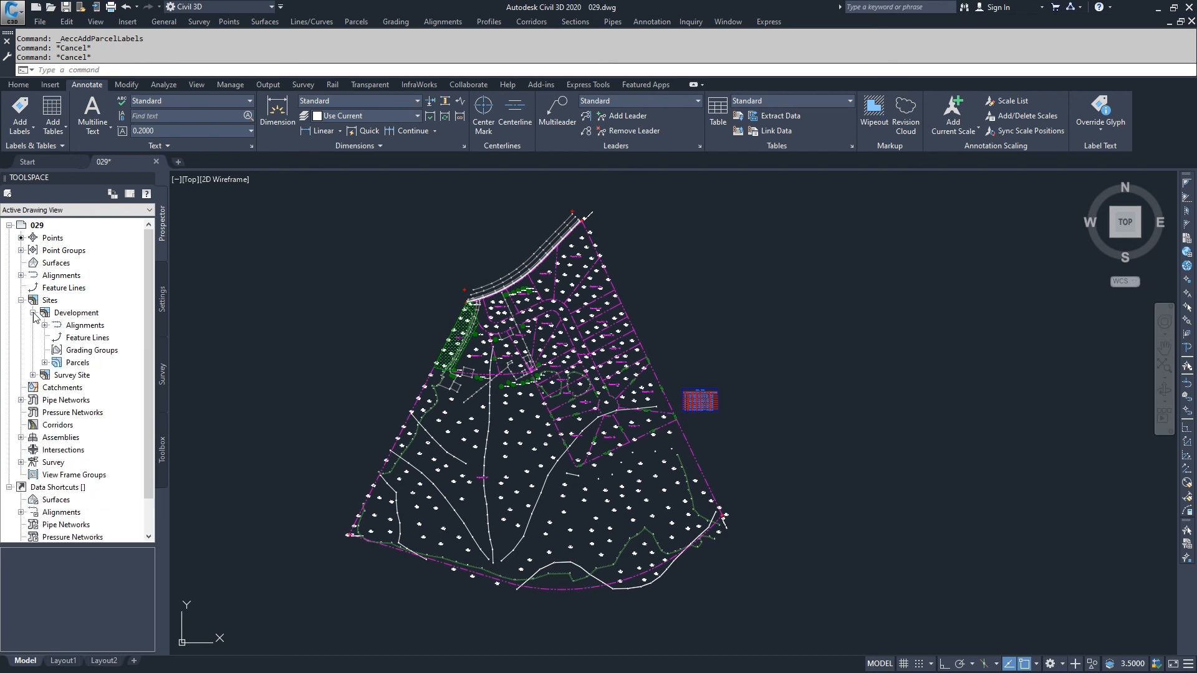
click(44, 363)
click(89, 239)
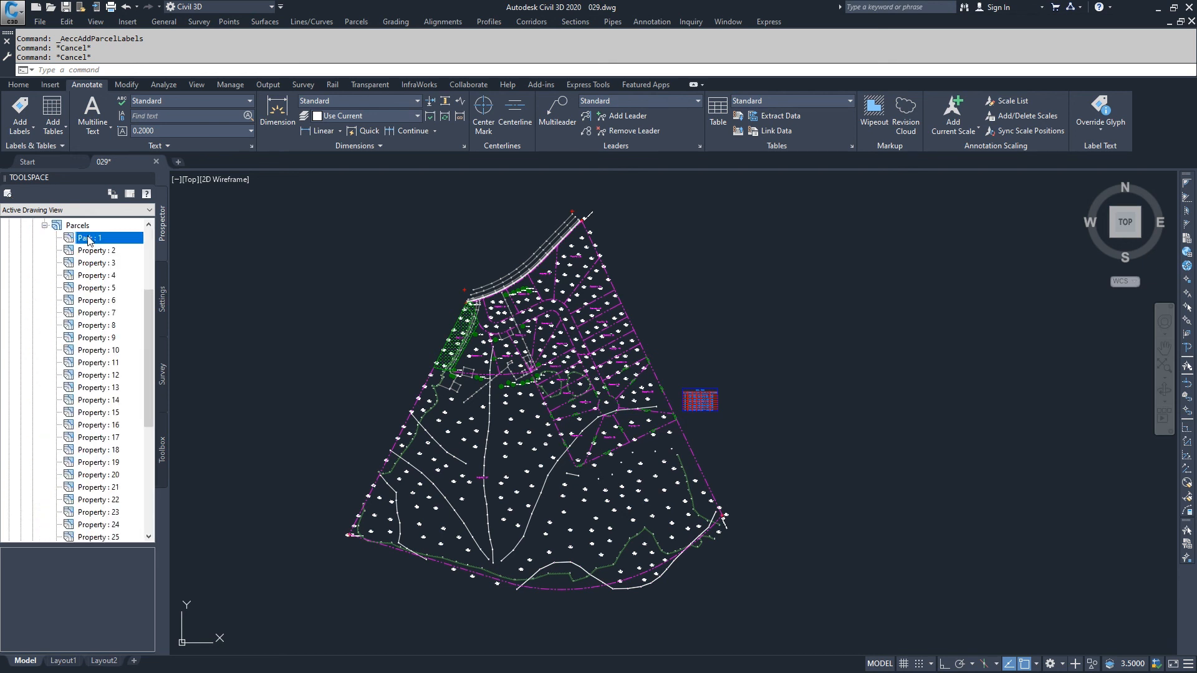
right_click(90, 239)
click(115, 245)
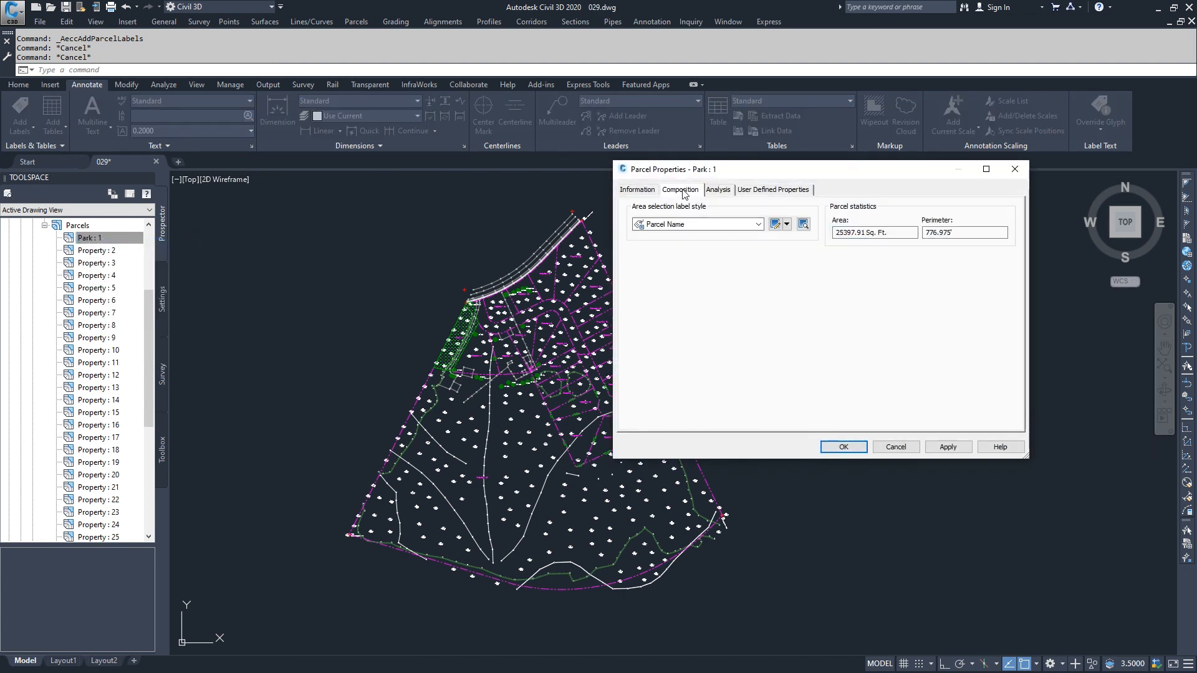
click(717, 225)
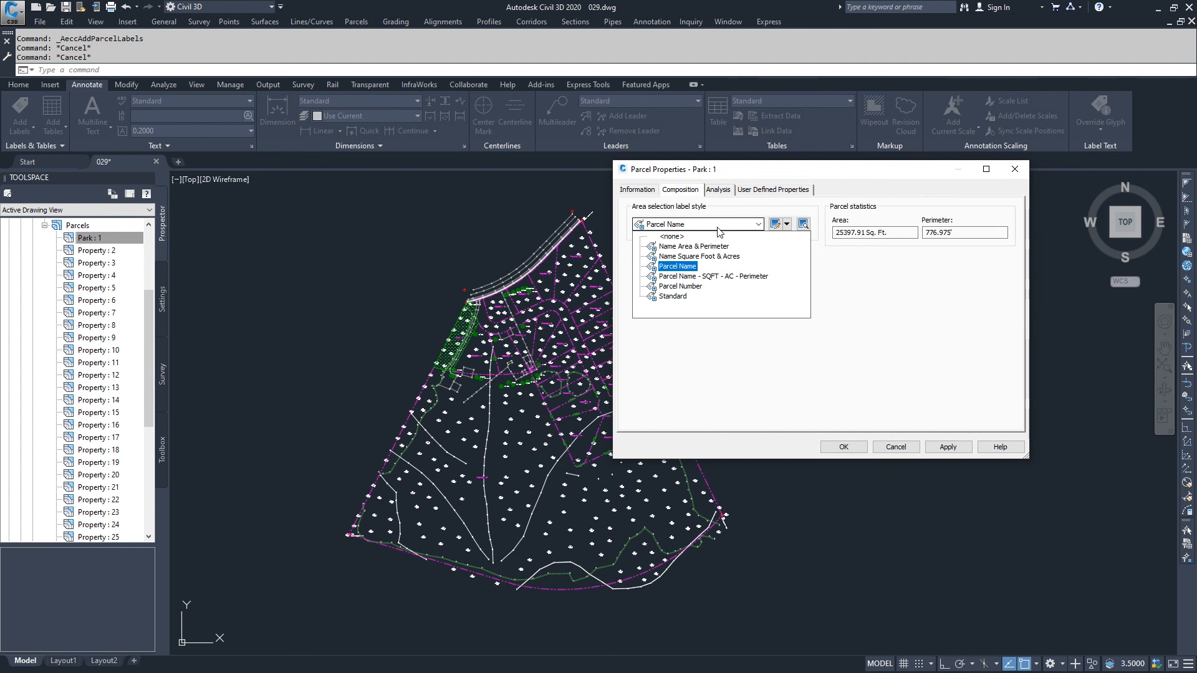
click(698, 278)
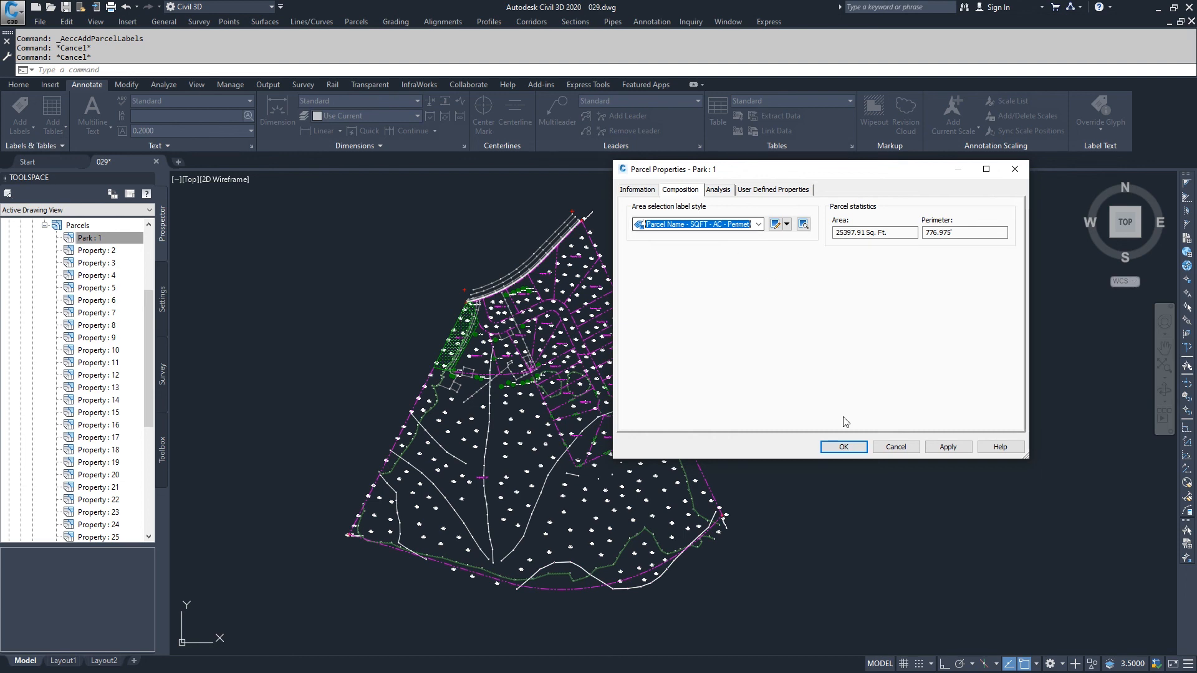
click(948, 447)
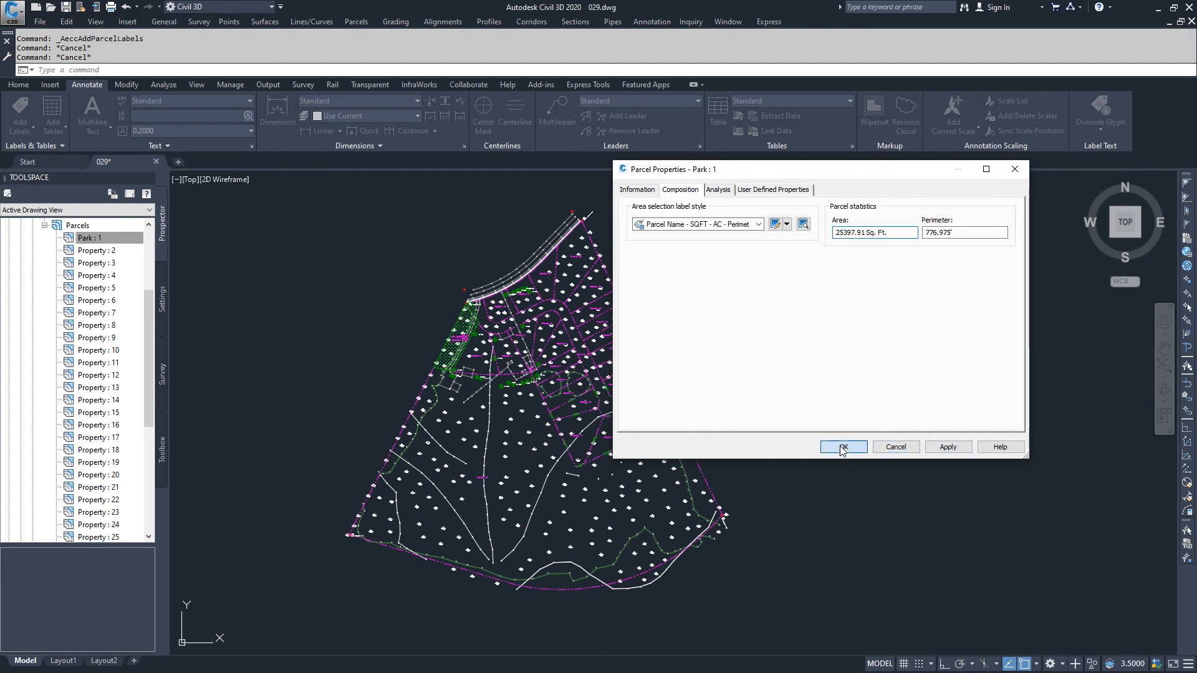
click(844, 447)
scroll(456, 342, up, 5)
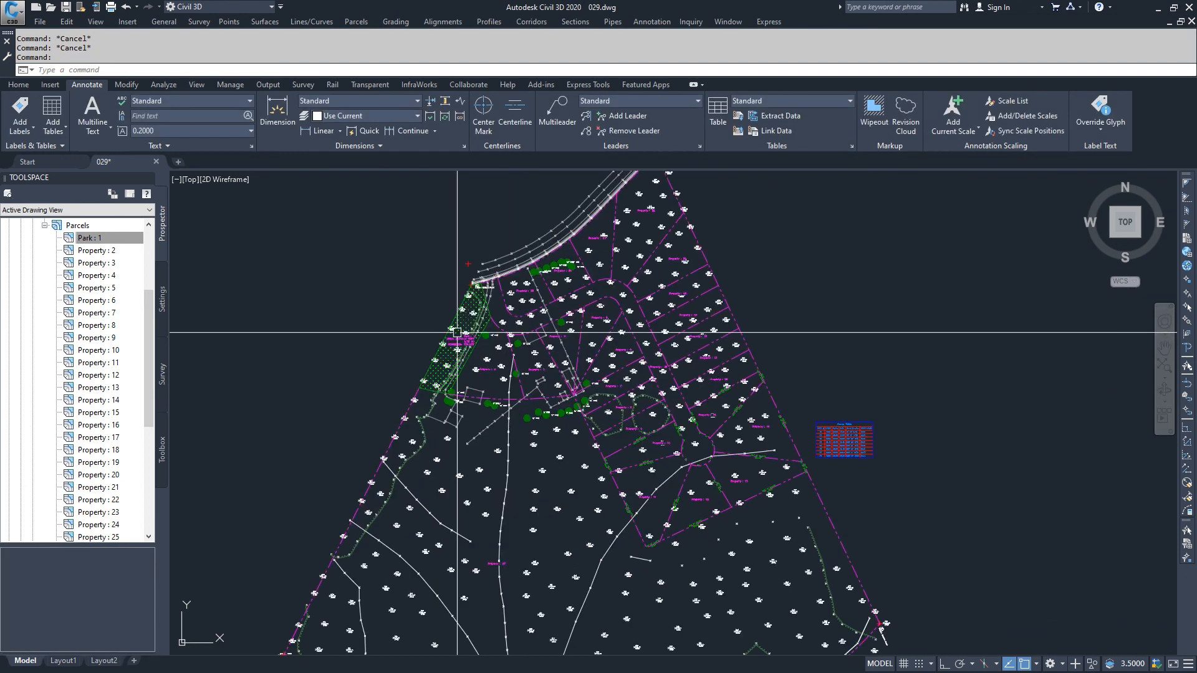
scroll(456, 342, up, 3)
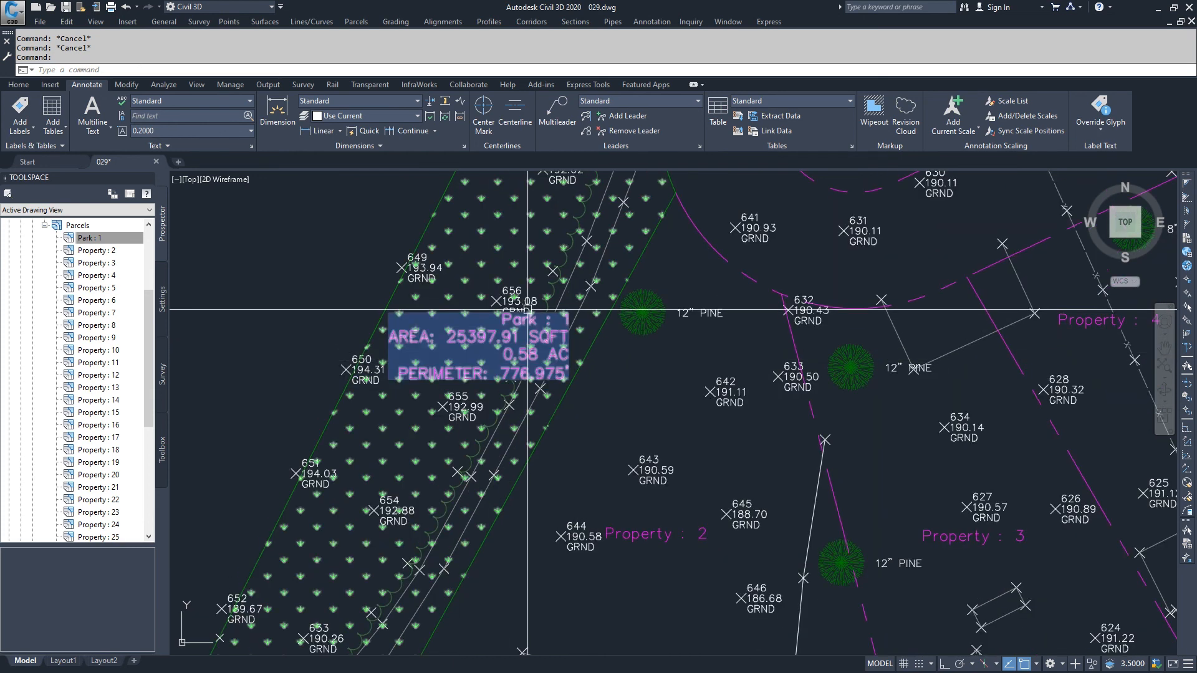